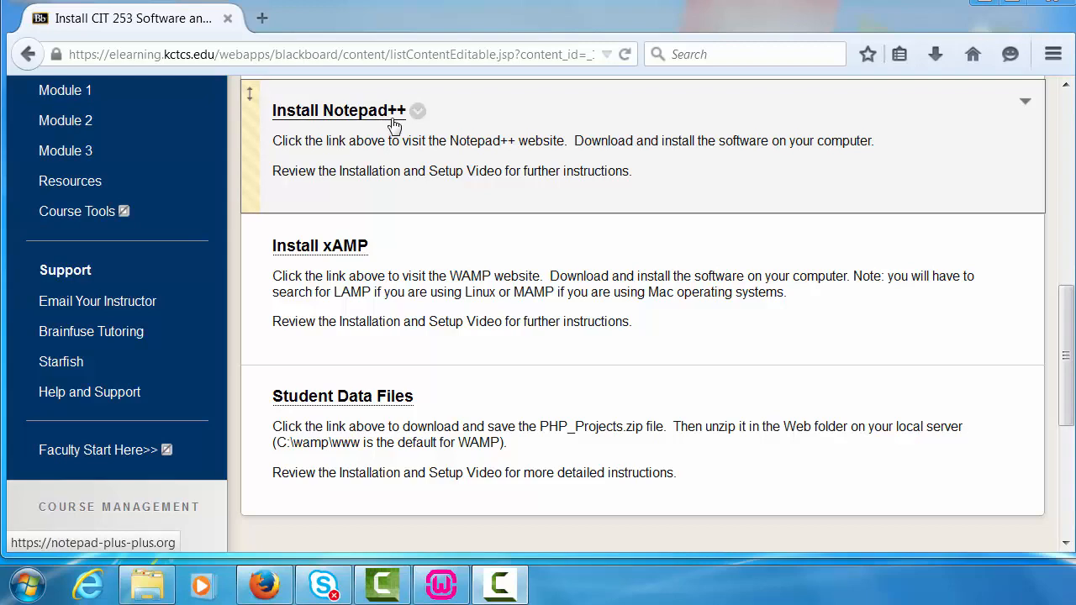
Step: Open the Notepad++ website from the course's Install Notepad++ link and view the v6.8.7 installer options on its download page
{"action": "left_click", "coordinate": [394, 122]}
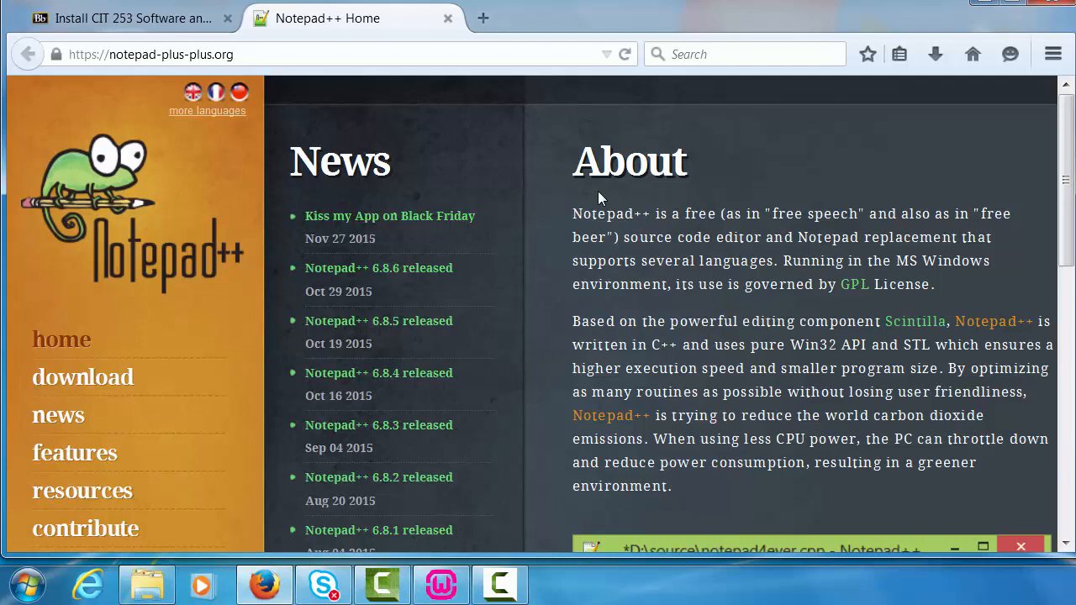
{"action": "left_click", "coordinate": [86, 379]}
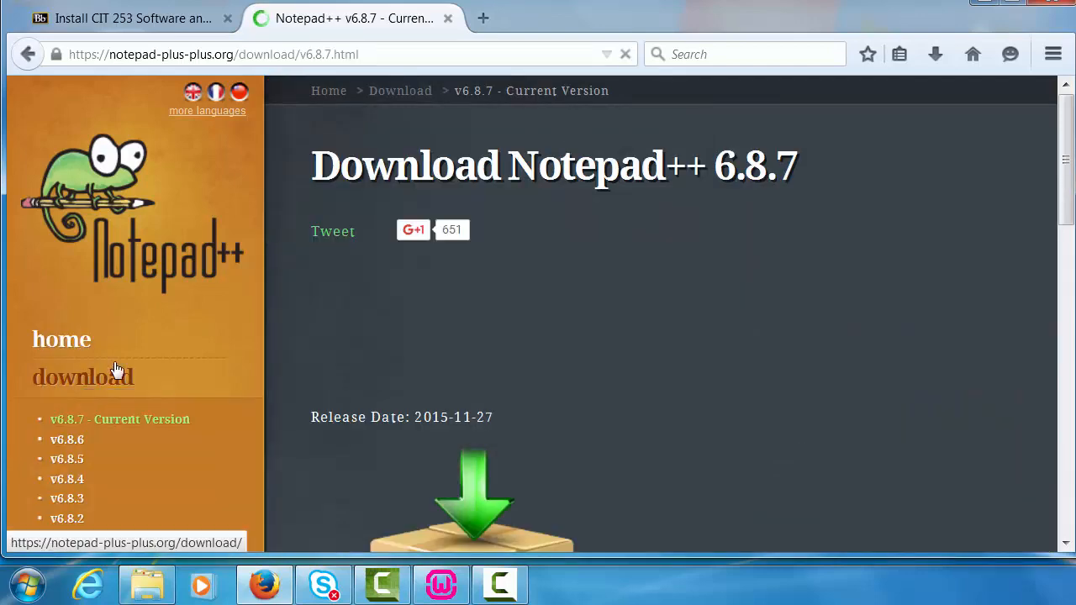
{"action": "scroll", "coordinate": [562, 244], "scroll_direction": "down", "scroll_amount": 5}
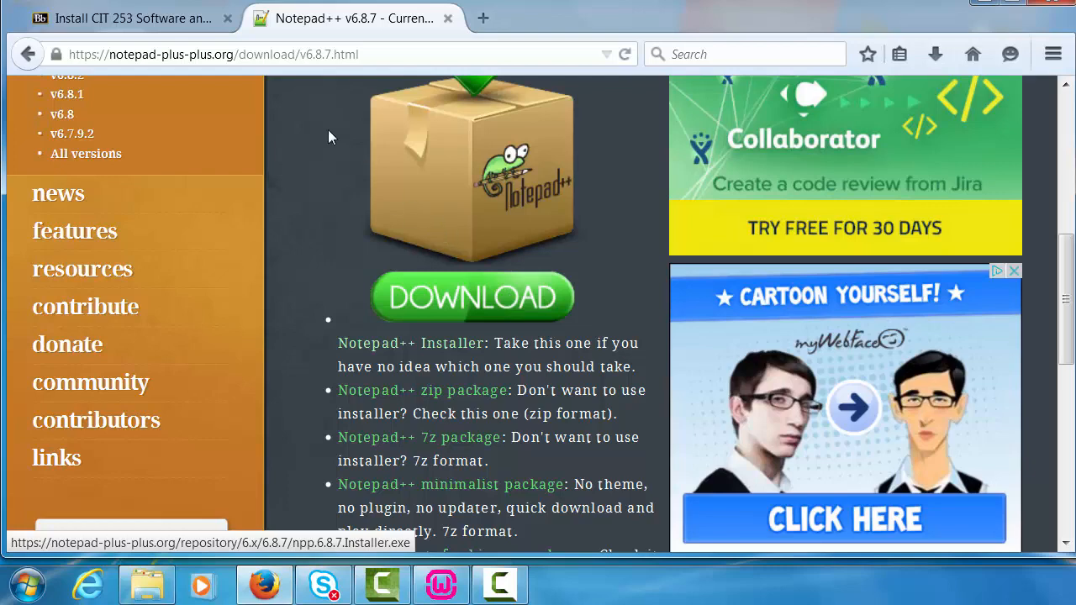
Step: Return to the course page, follow the Install xAMP link and go to the WampServer site's list of 2.5 downloads
{"action": "left_click", "coordinate": [179, 22]}
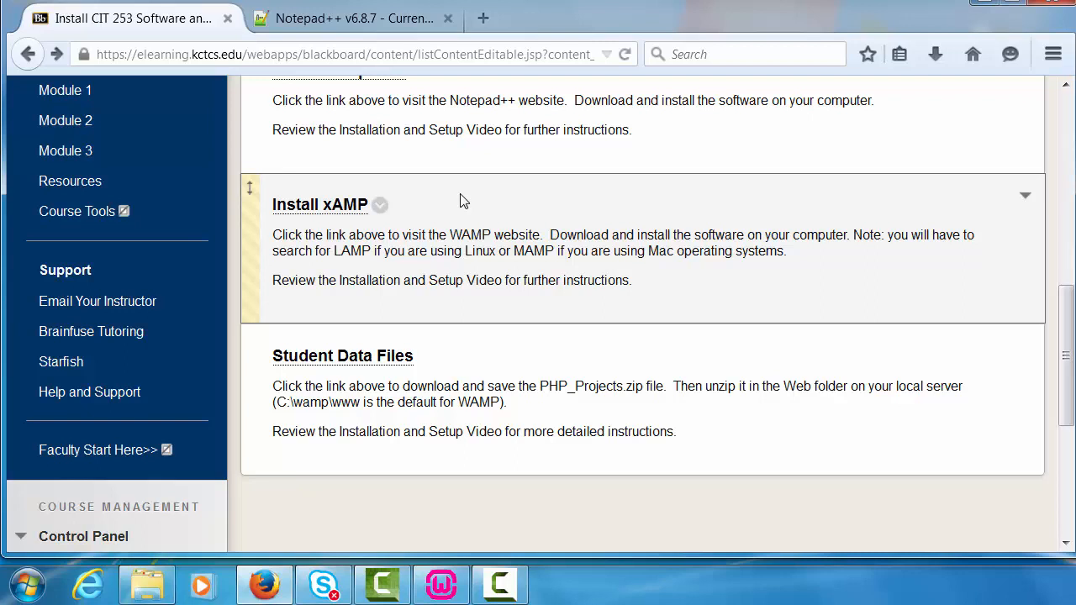
{"action": "left_click", "coordinate": [328, 212]}
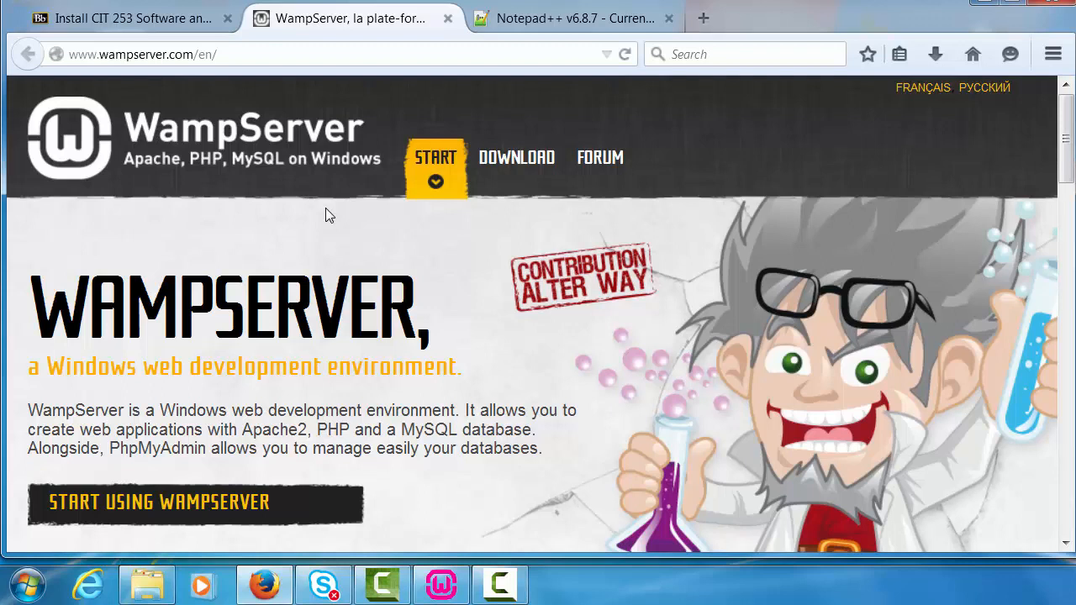
{"action": "left_click", "coordinate": [514, 181]}
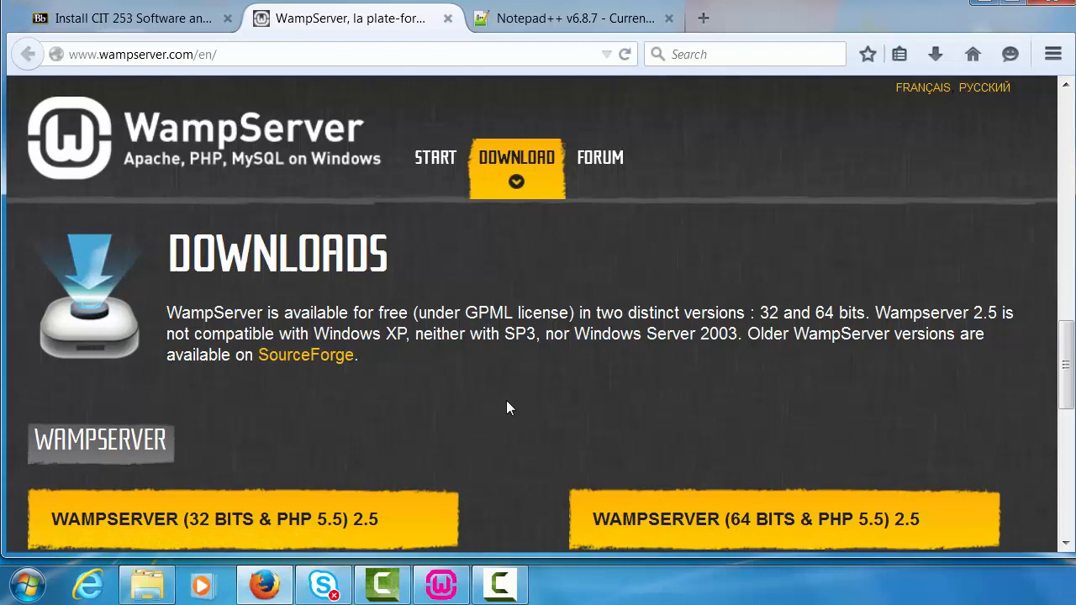
{"action": "scroll", "coordinate": [506, 400], "scroll_direction": "down", "scroll_amount": 3}
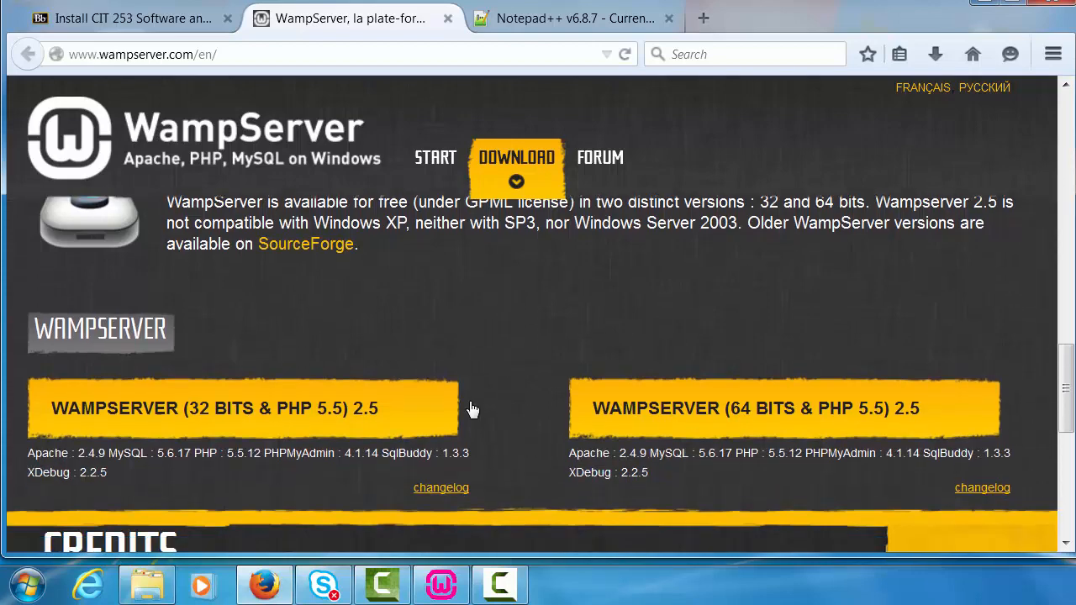
Step: Download WampServer (32 bits & PHP 5.5) 2.5 directly, without filling in the form, and save the installer file
{"action": "left_click", "coordinate": [328, 423]}
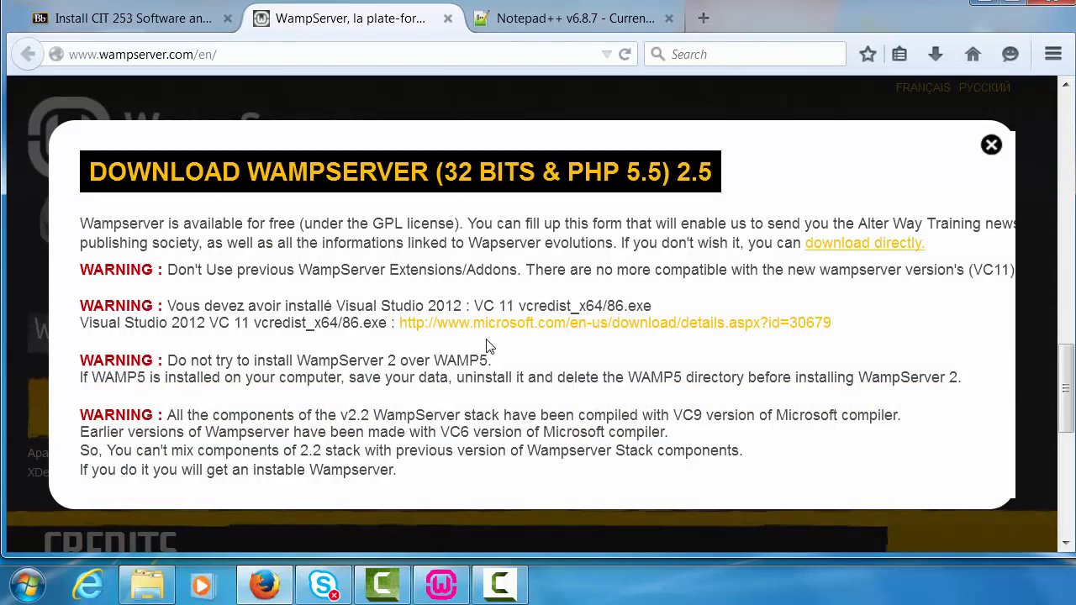
{"action": "left_click", "coordinate": [842, 248]}
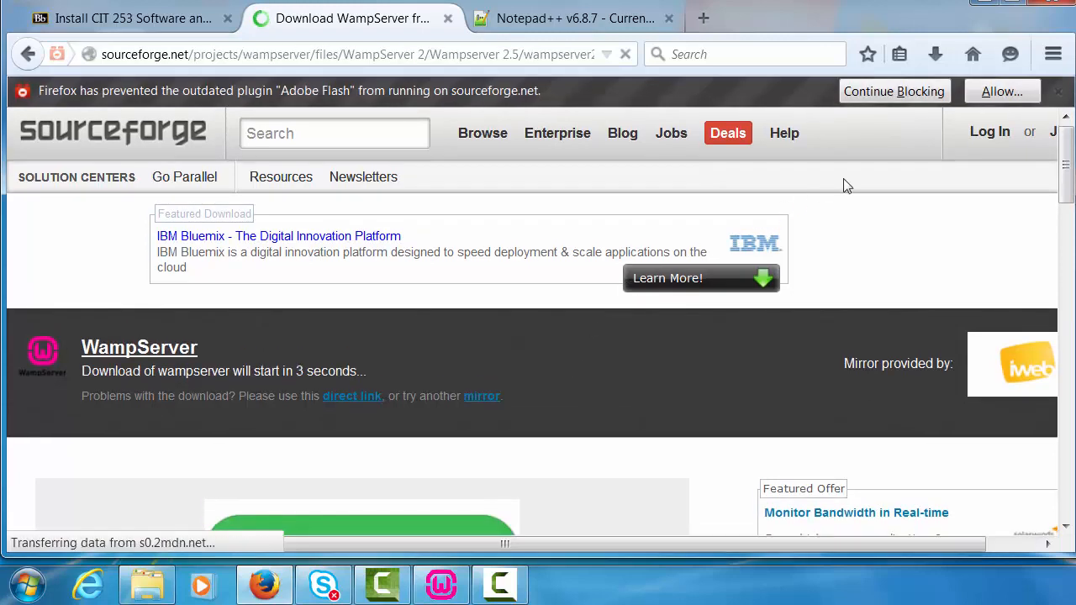
{"action": "left_click", "coordinate": [1001, 92]}
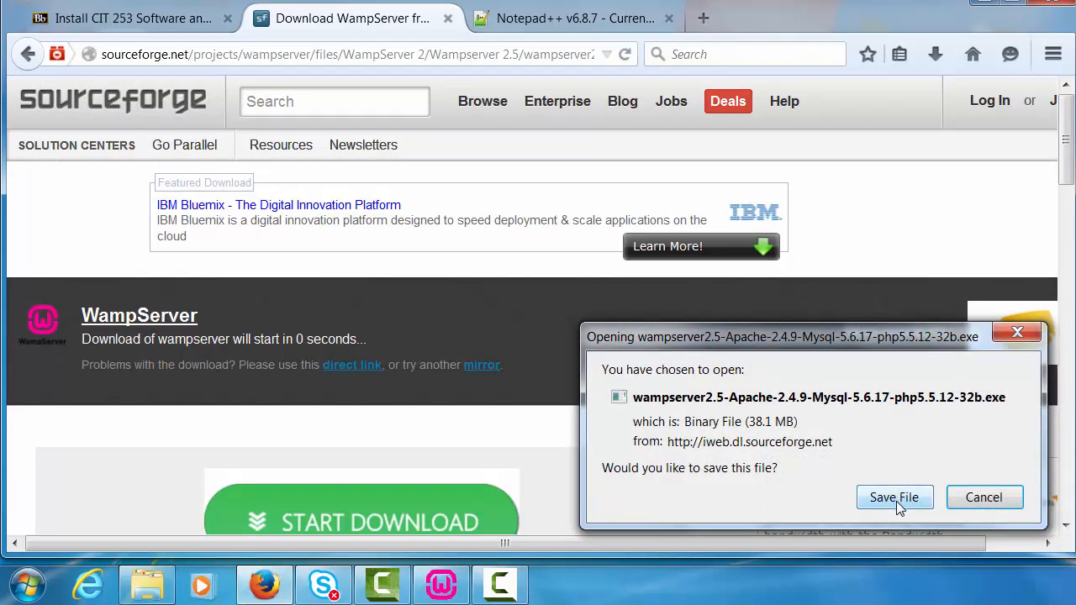
{"action": "left_click", "coordinate": [895, 498]}
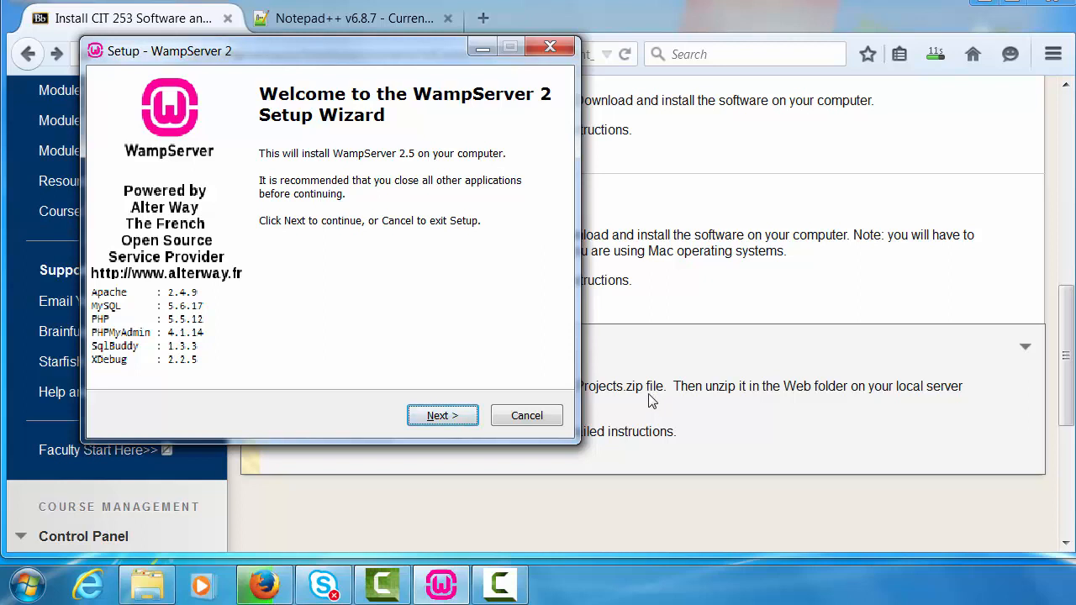
Step: Accept the license in the WampServer 2 setup, keep c:\wamp as the destination and continue without any additional icons
{"action": "left_click", "coordinate": [438, 417]}
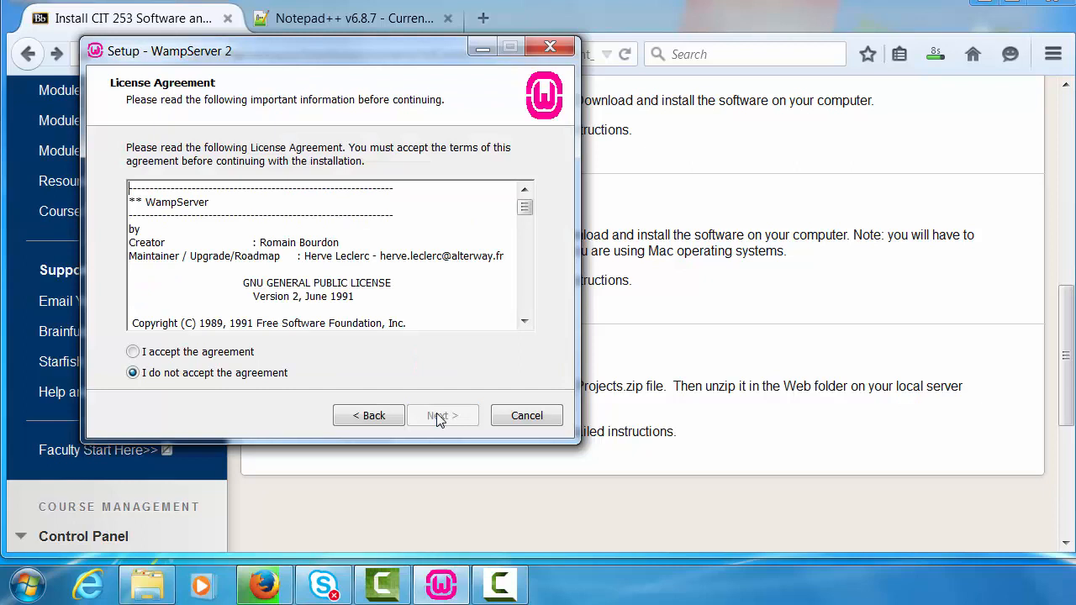
{"action": "left_click", "coordinate": [238, 360]}
{"action": "left_click", "coordinate": [438, 417]}
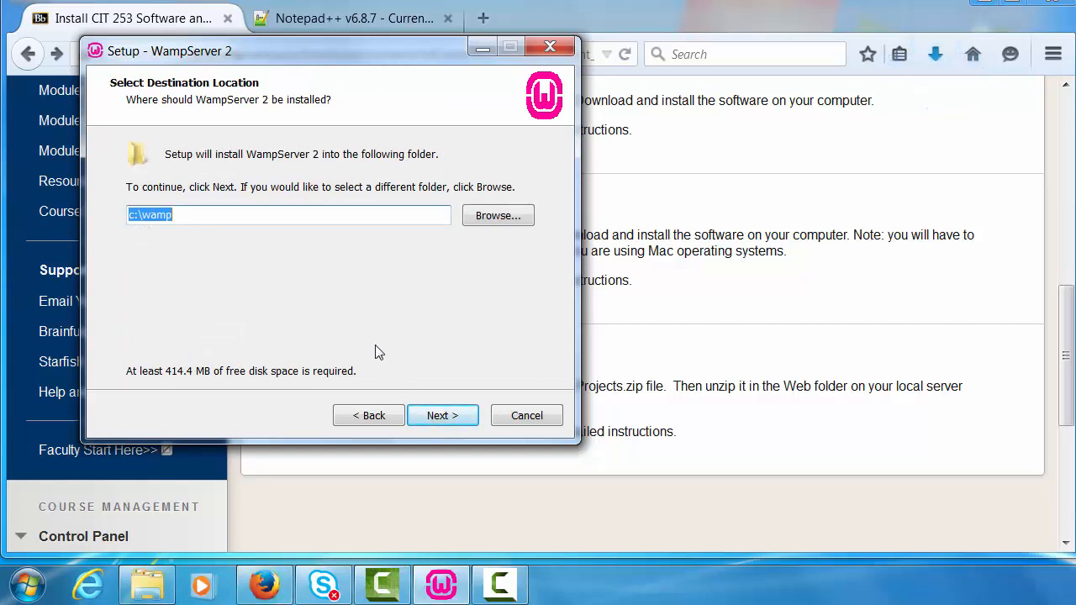
{"action": "left_click", "coordinate": [451, 417]}
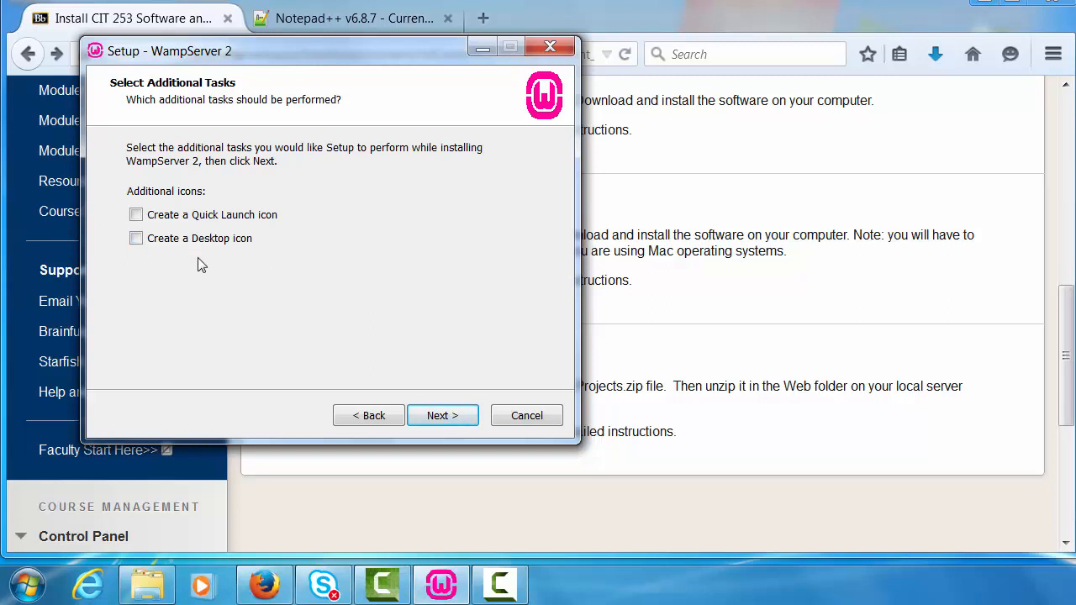
{"action": "left_click", "coordinate": [454, 421]}
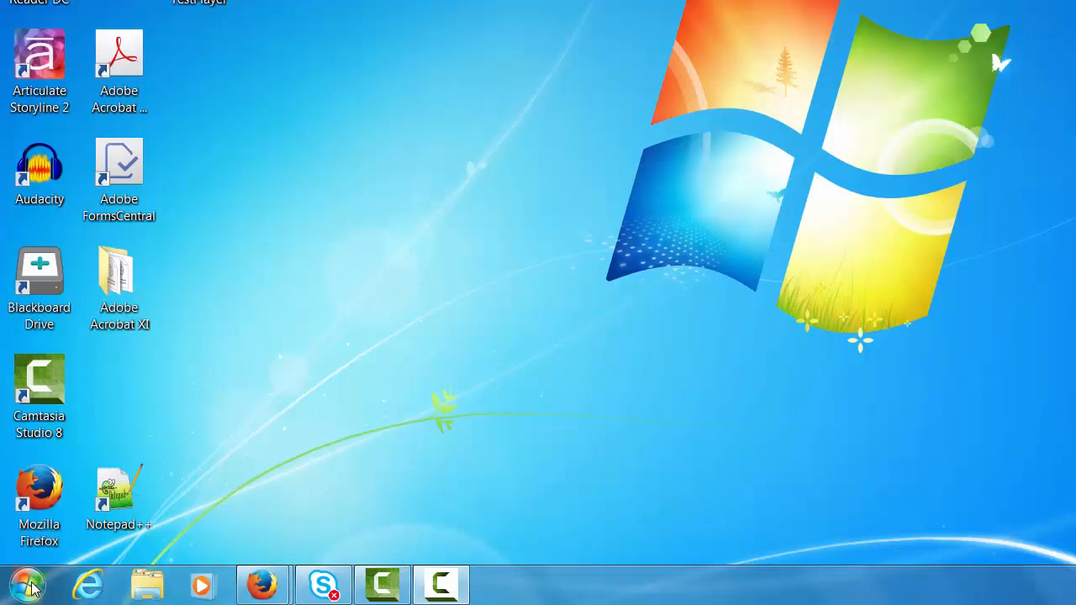
Step: Start WampServer from its folder in the list of all installed Windows programs
{"action": "left_click", "coordinate": [28, 585]}
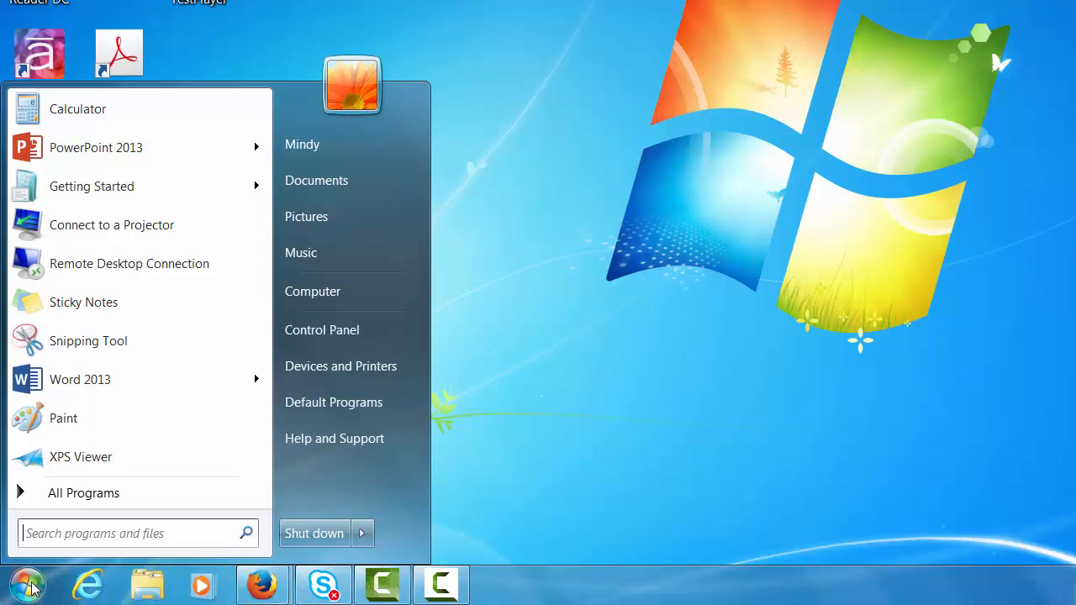
{"action": "left_click", "coordinate": [83, 496]}
{"action": "scroll", "coordinate": [106, 386], "scroll_direction": "down", "scroll_amount": 5}
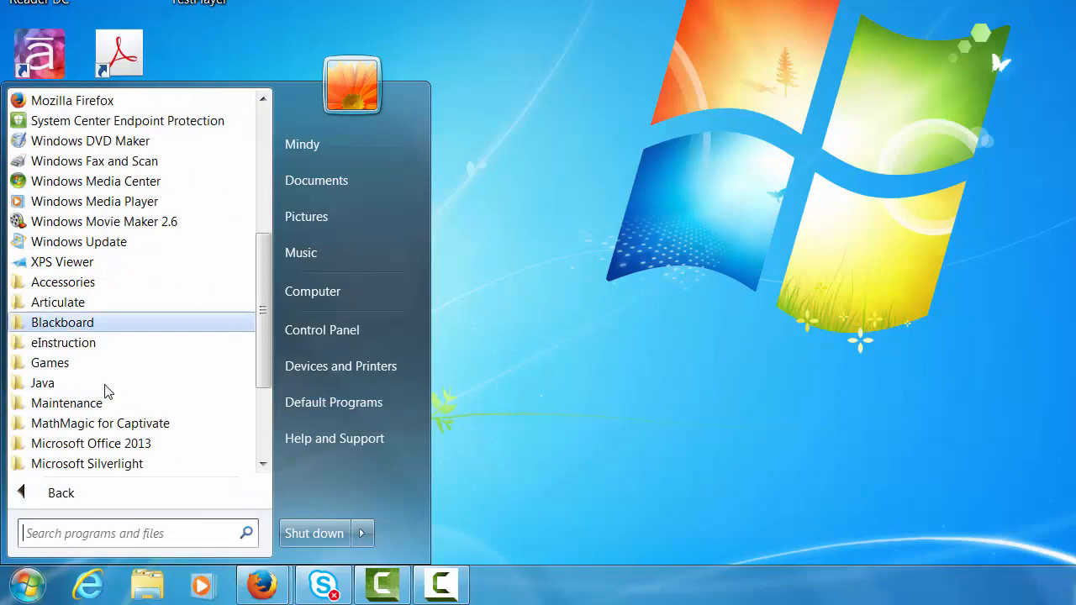
{"action": "scroll", "coordinate": [107, 392], "scroll_direction": "down", "scroll_amount": 3}
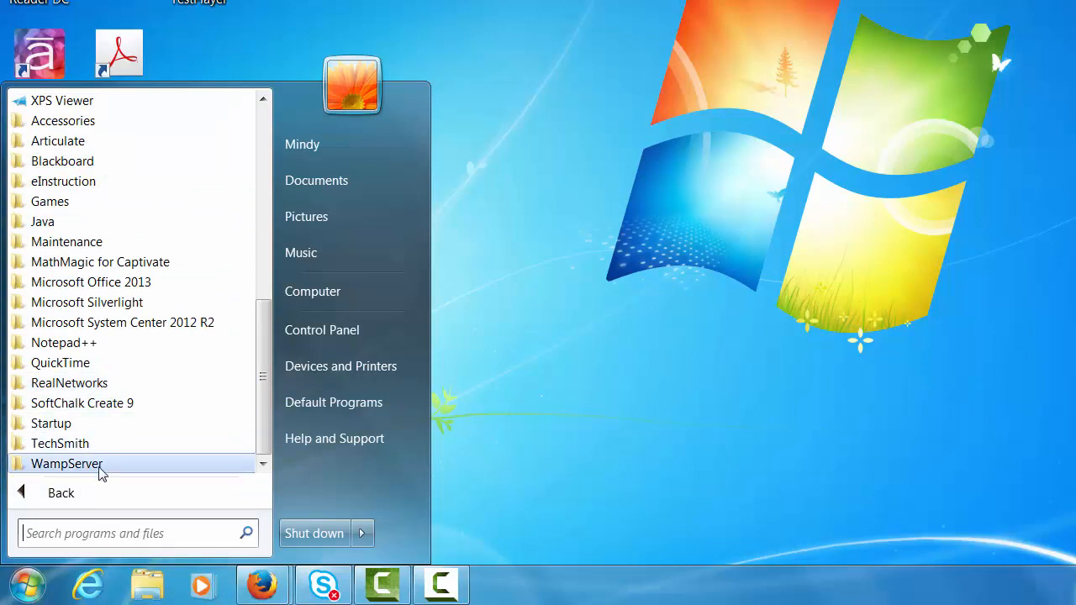
{"action": "left_click", "coordinate": [99, 469]}
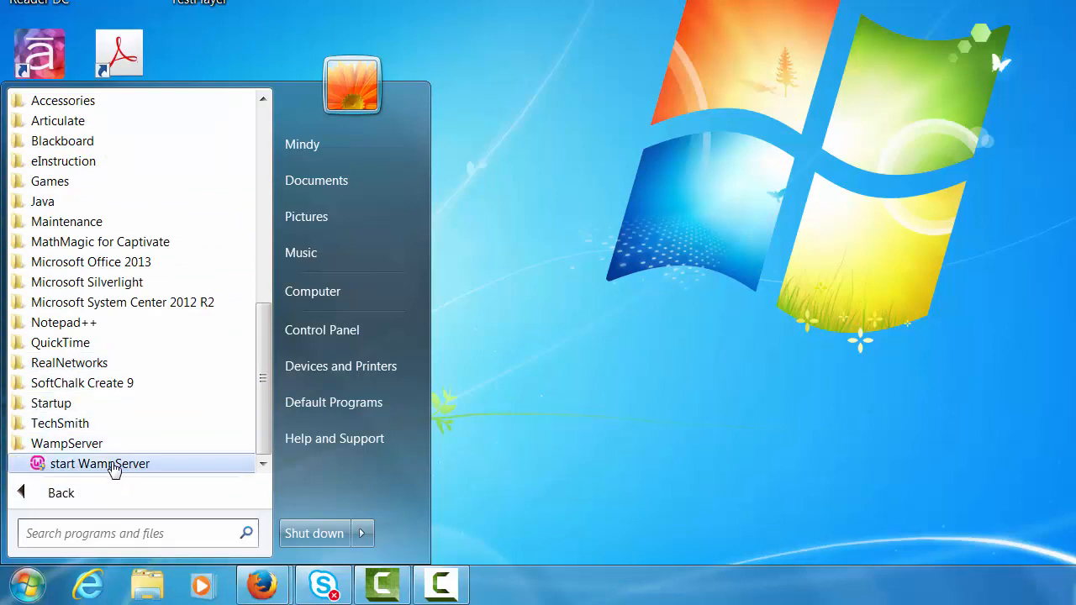
{"action": "left_click", "coordinate": [113, 465]}
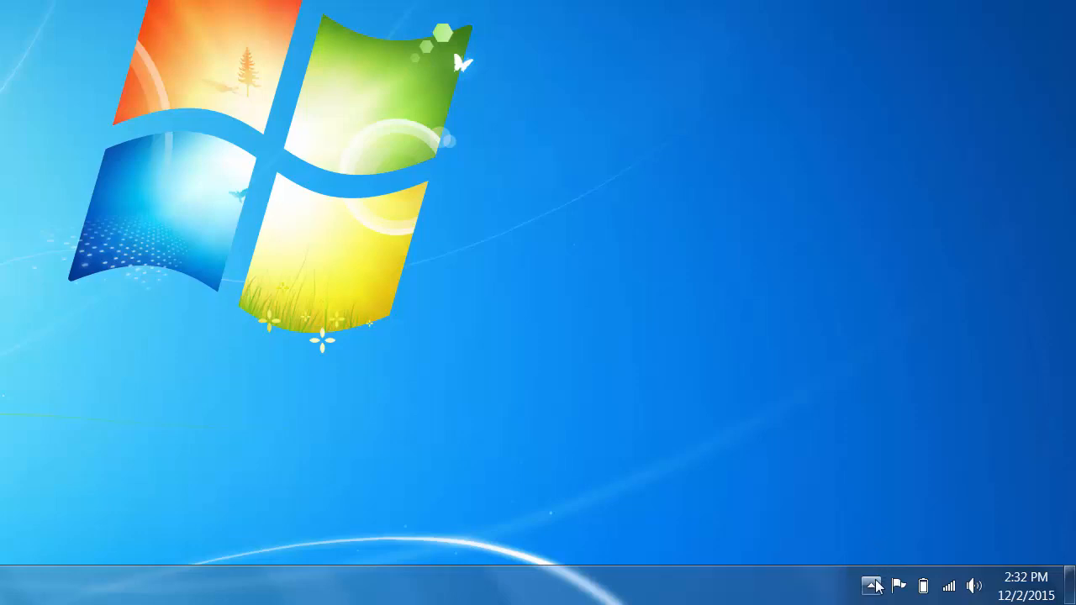
Step: Show the WampServer options from its hidden notification-area icon and look at the Apache entries
{"action": "left_click", "coordinate": [871, 585]}
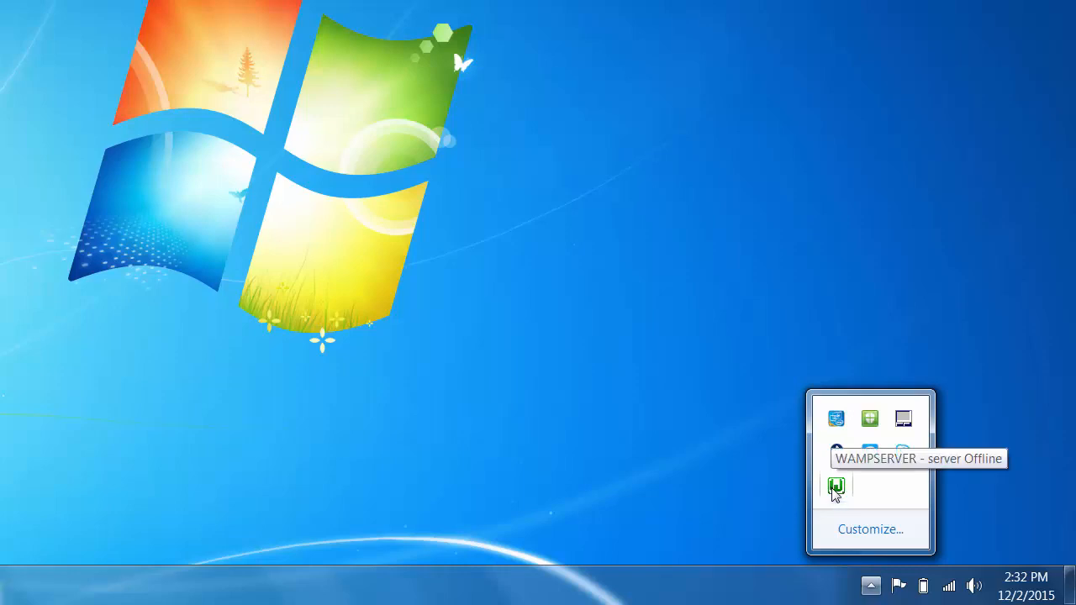
{"action": "left_click", "coordinate": [835, 494]}
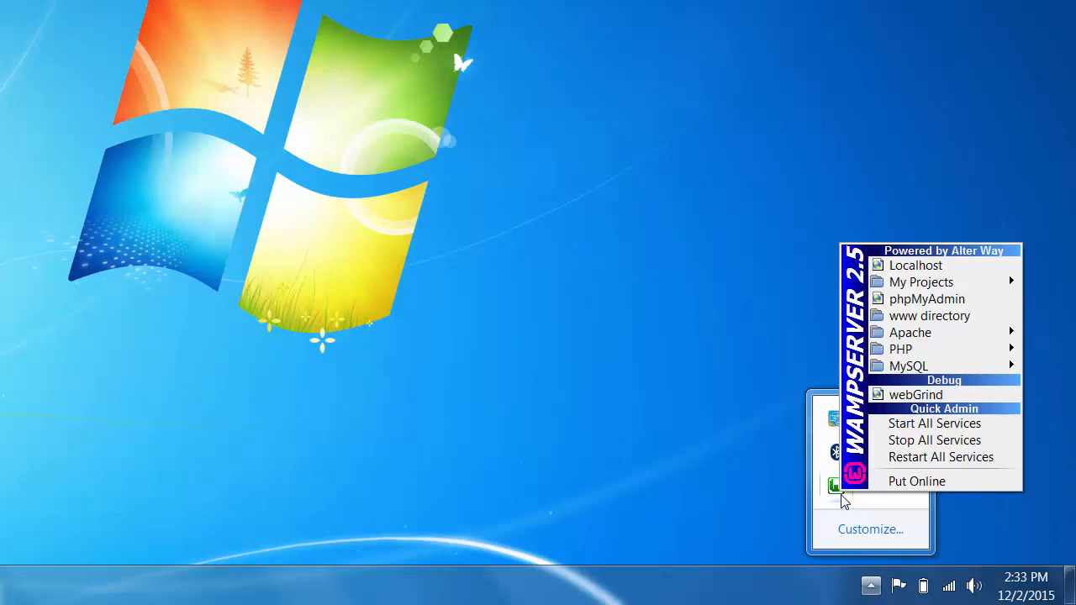
{"action": "mouse_move", "coordinate": [880, 336]}
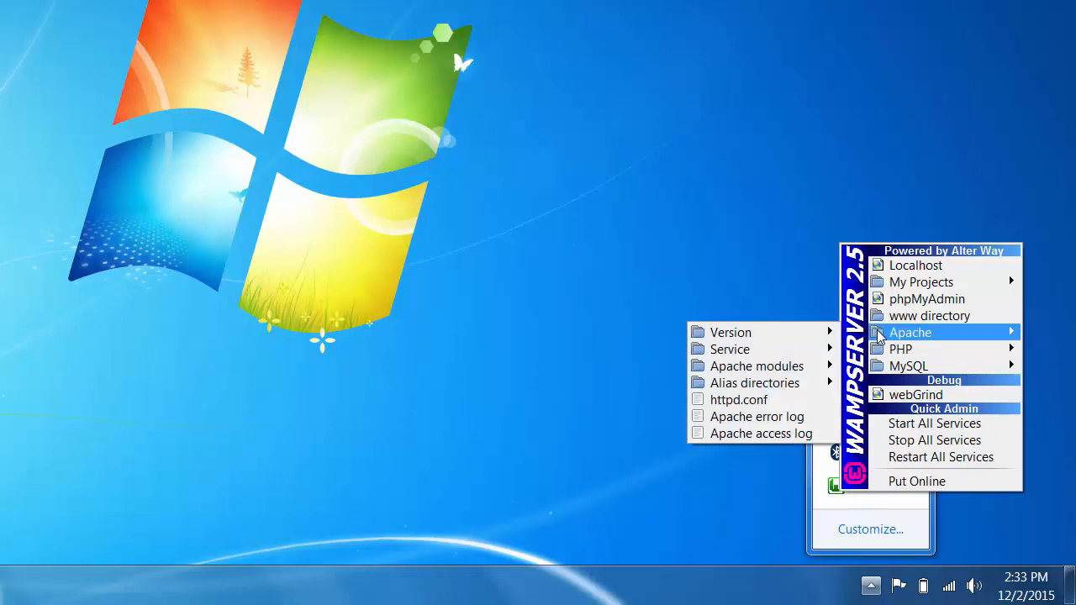
{"action": "mouse_move", "coordinate": [809, 359]}
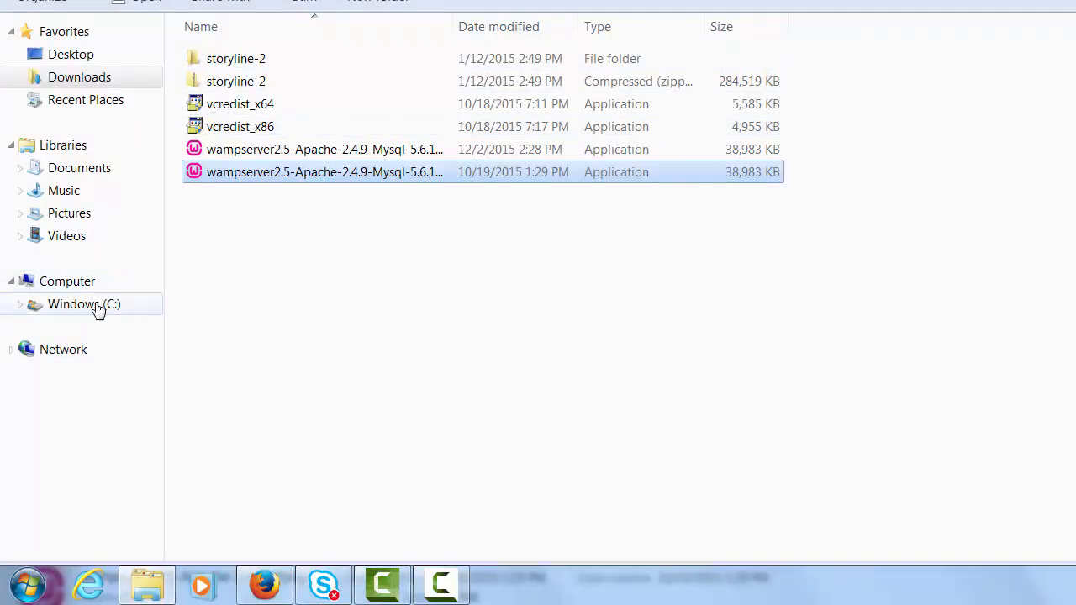
Step: Browse to the C:\wamp\www folder in Windows Explorer to view the web server's files
{"action": "left_click", "coordinate": [79, 313]}
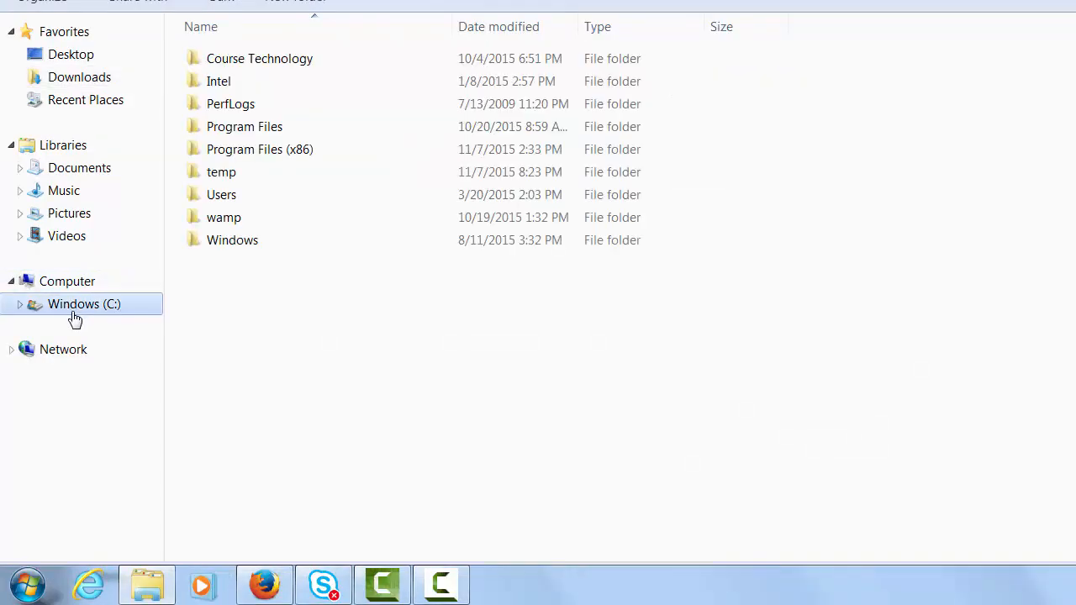
{"action": "left_click", "coordinate": [253, 220]}
{"action": "double_click", "coordinate": [214, 223]}
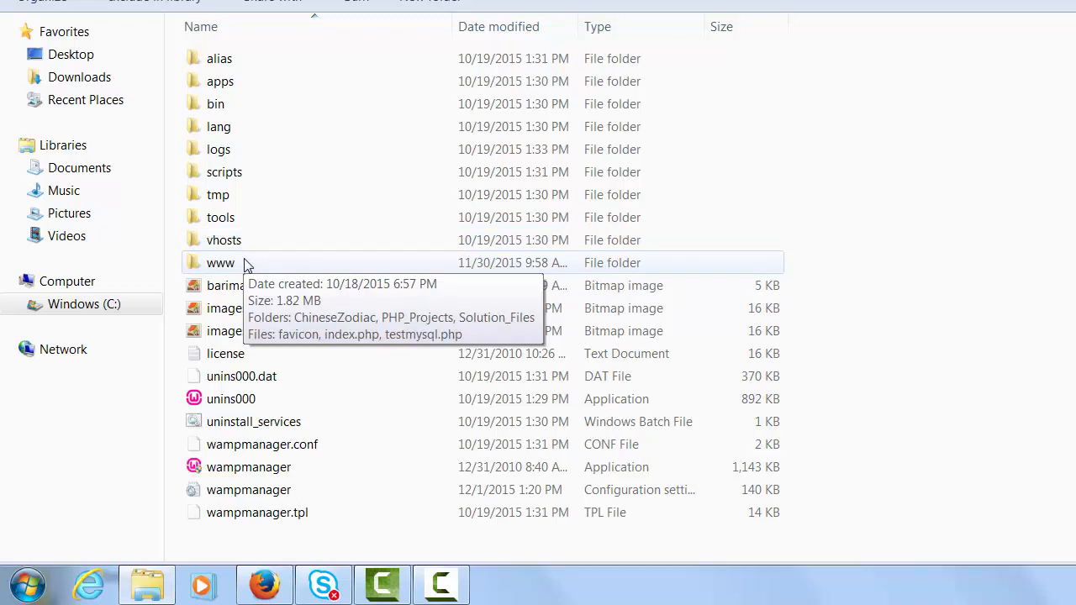
{"action": "double_click", "coordinate": [246, 266]}
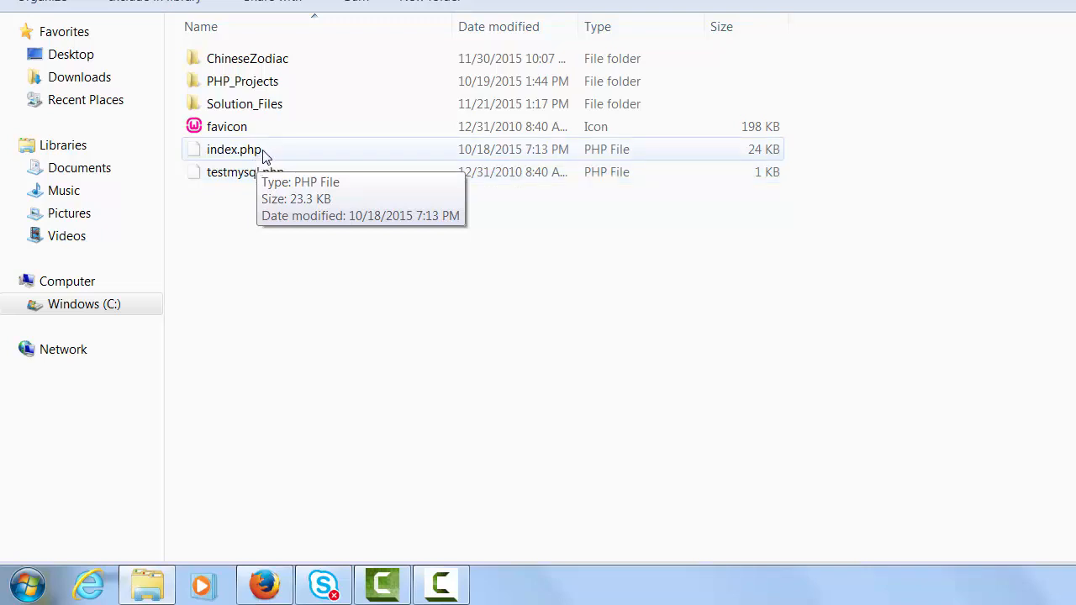
Step: Switch to a new Firefox window and load localhost/index.php to test the local web server
{"action": "right_click", "coordinate": [265, 588]}
{"action": "left_click", "coordinate": [245, 497]}
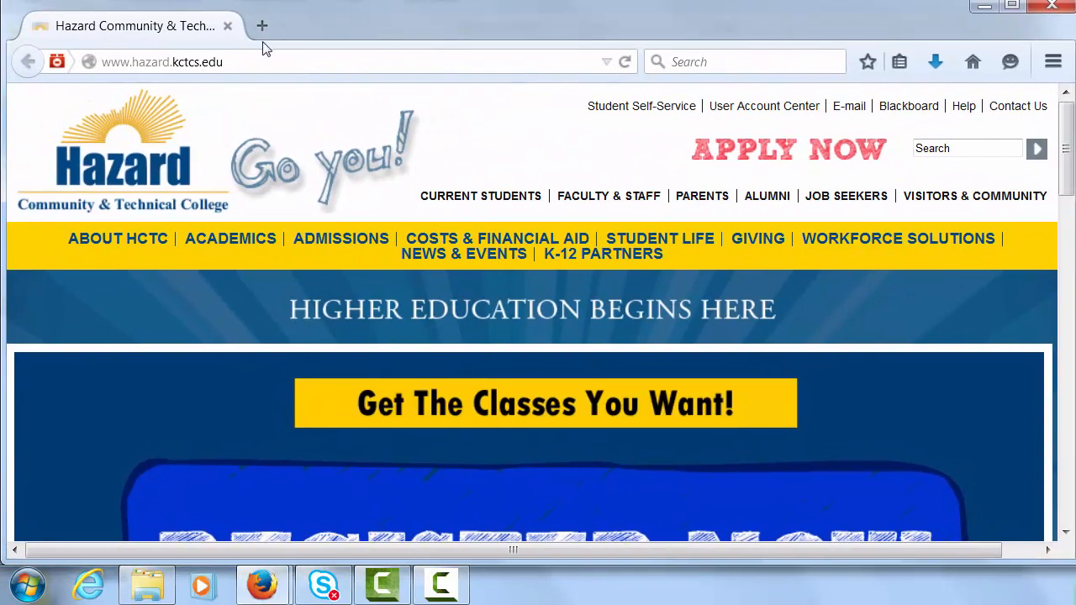
{"action": "left_click", "coordinate": [243, 55]}
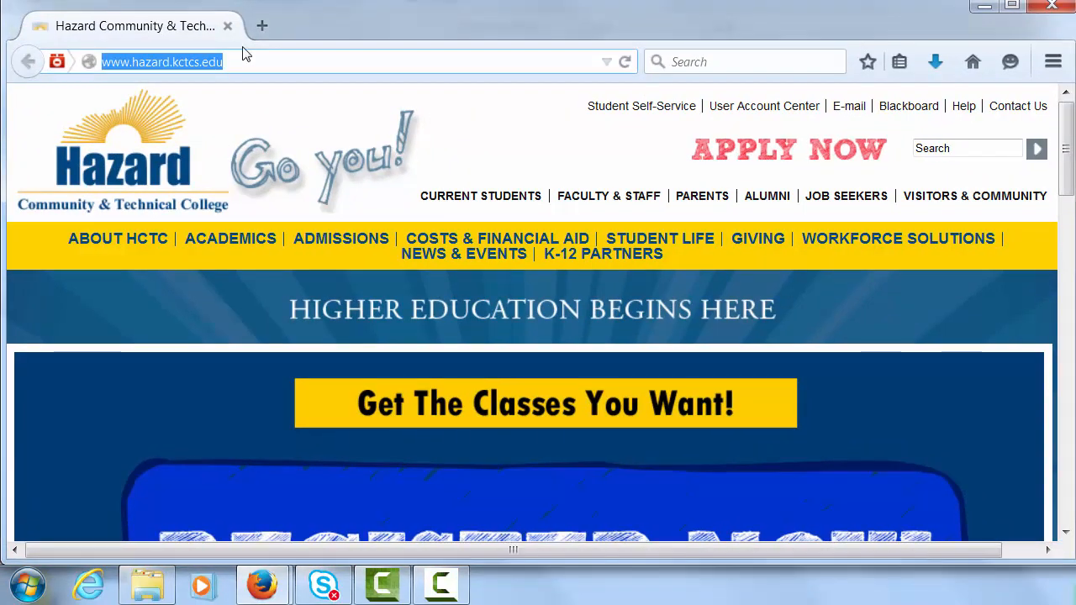
{"action": "type", "text": "localha"}
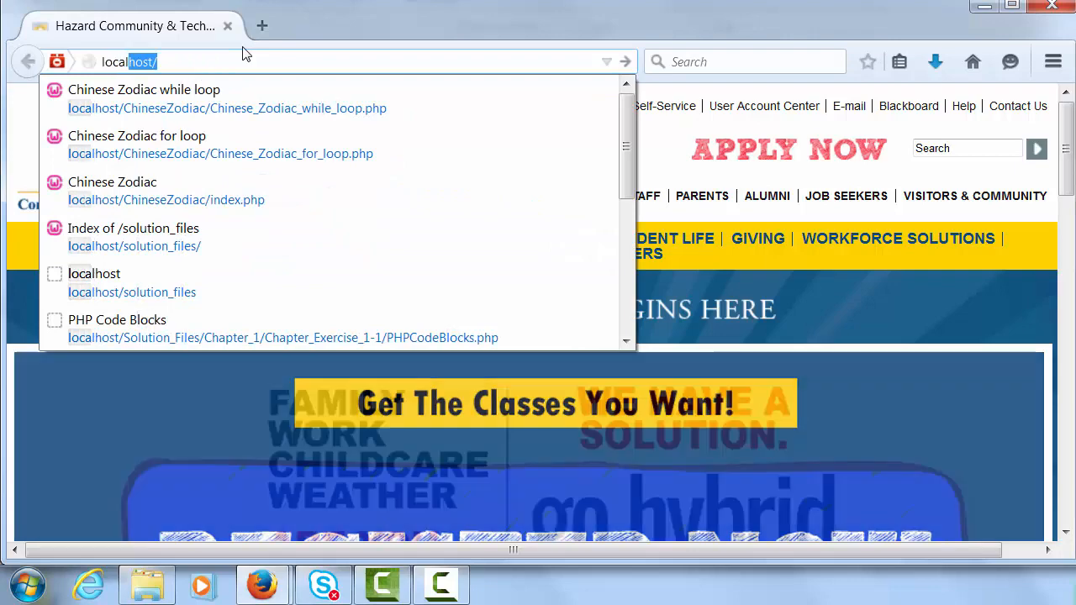
{"action": "type", "text": "st"}
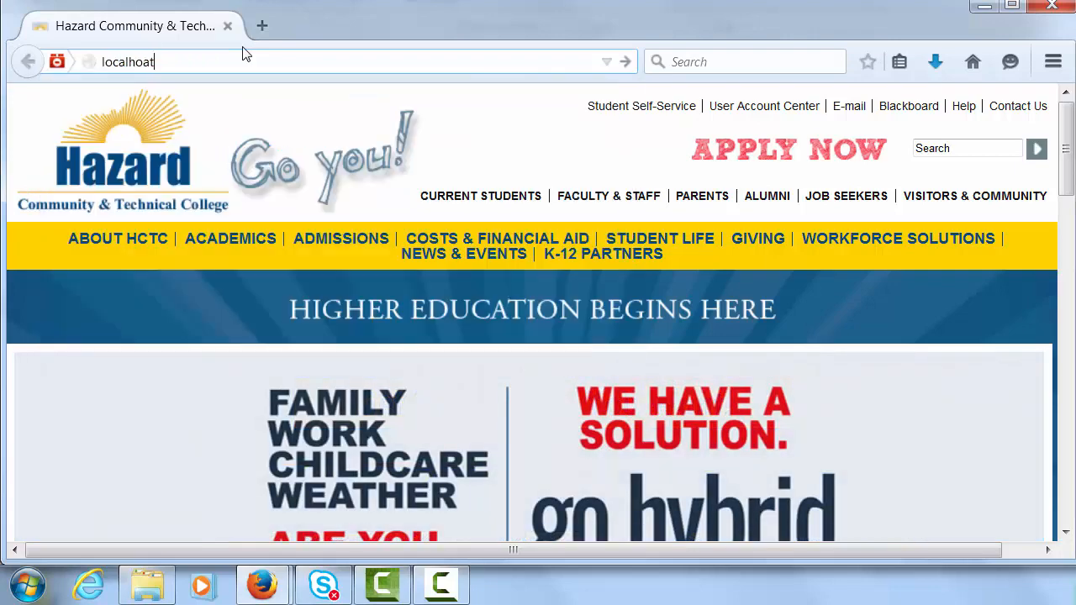
{"action": "type", "text": "/"}
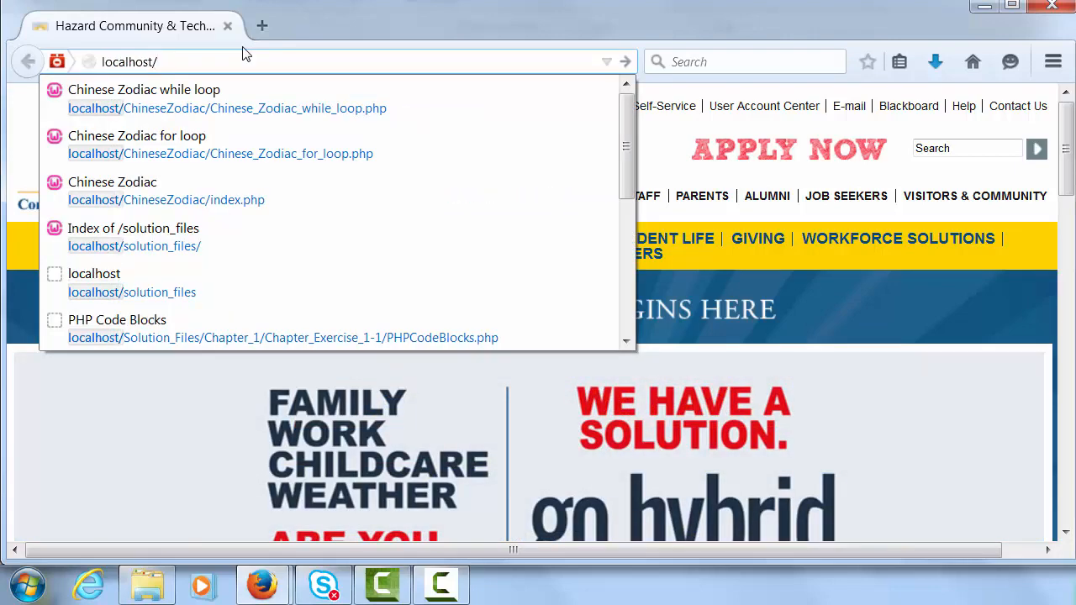
{"action": "type", "text": "index."}
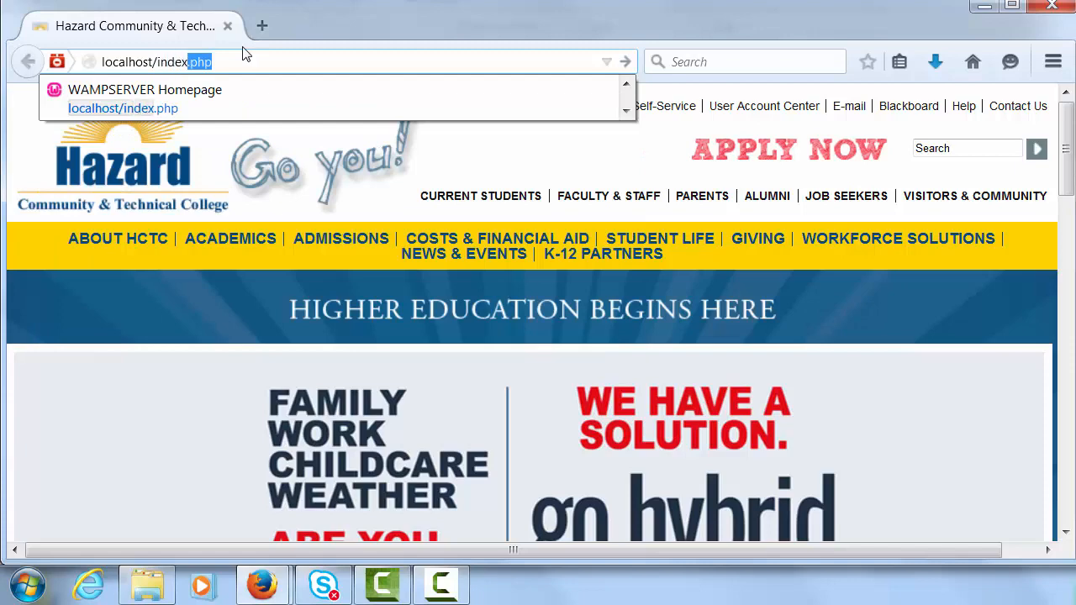
{"action": "key", "text": "BackSpace"}
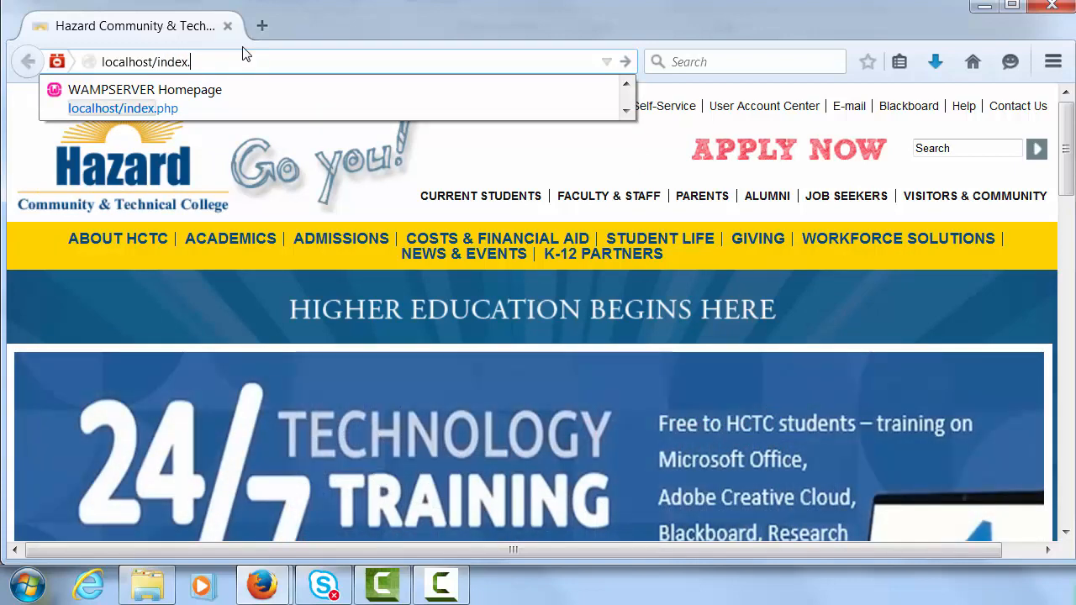
{"action": "type", "text": "php"}
{"action": "key", "text": "Return"}
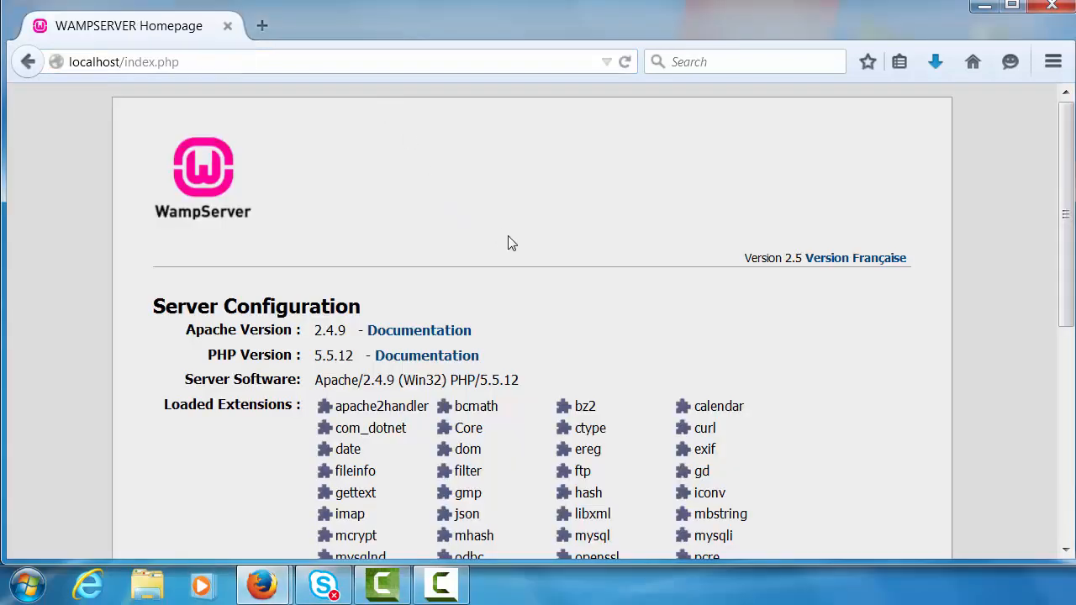
Step: Examine the WampServer homepage, including the server configuration, loaded extensions, tools, projects and aliases
{"action": "scroll", "coordinate": [502, 242], "scroll_direction": "down", "scroll_amount": 2}
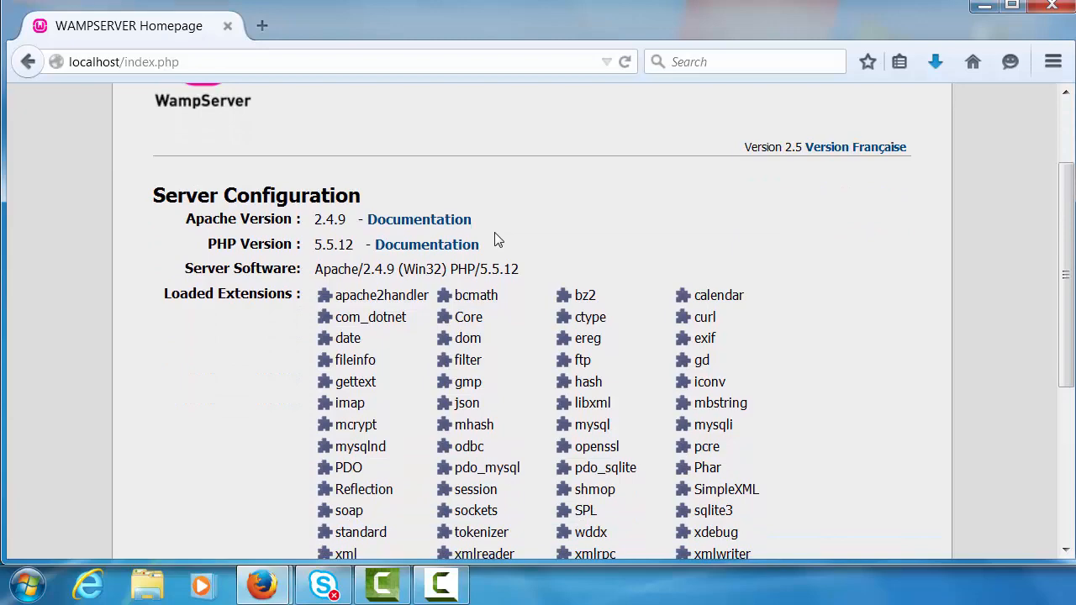
{"action": "scroll", "coordinate": [486, 236], "scroll_direction": "down", "scroll_amount": 3}
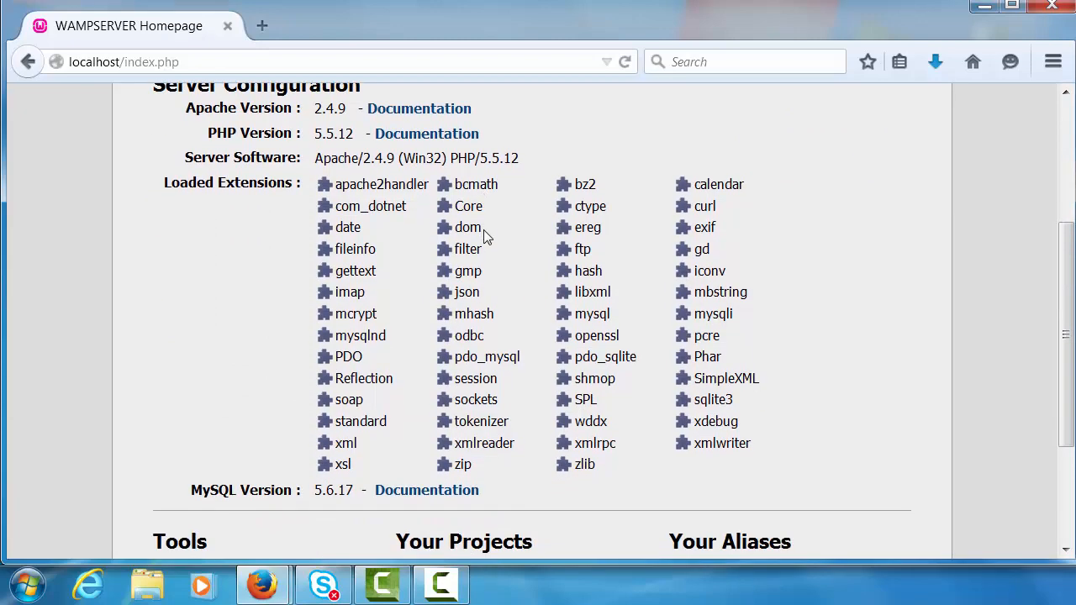
{"action": "scroll", "coordinate": [485, 235], "scroll_direction": "down", "scroll_amount": 1}
{"action": "scroll", "coordinate": [484, 237], "scroll_direction": "up", "scroll_amount": 5}
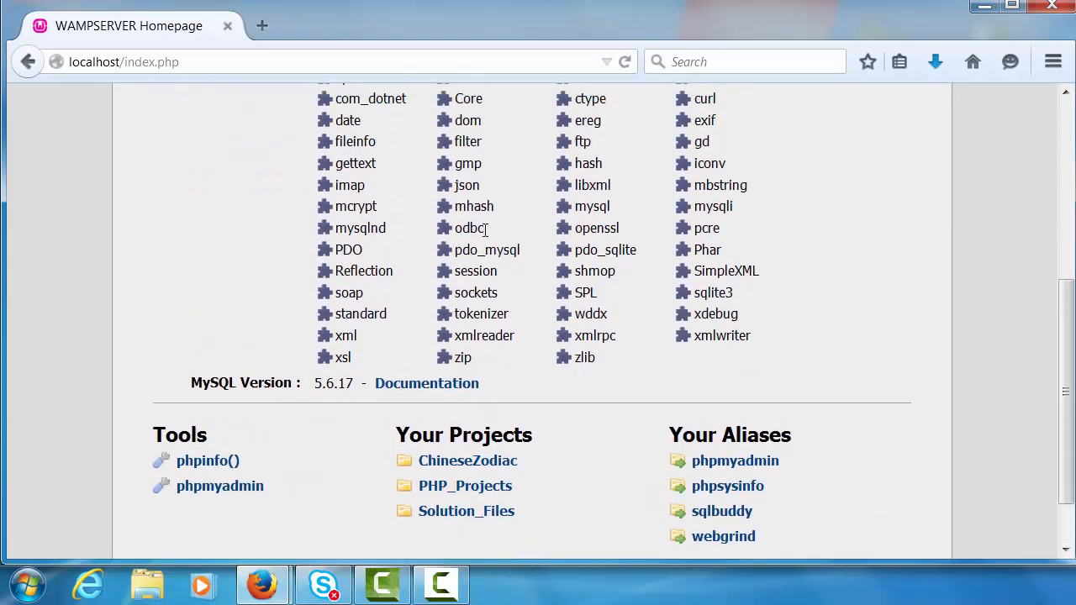
{"action": "scroll", "coordinate": [486, 237], "scroll_direction": "up", "scroll_amount": 1}
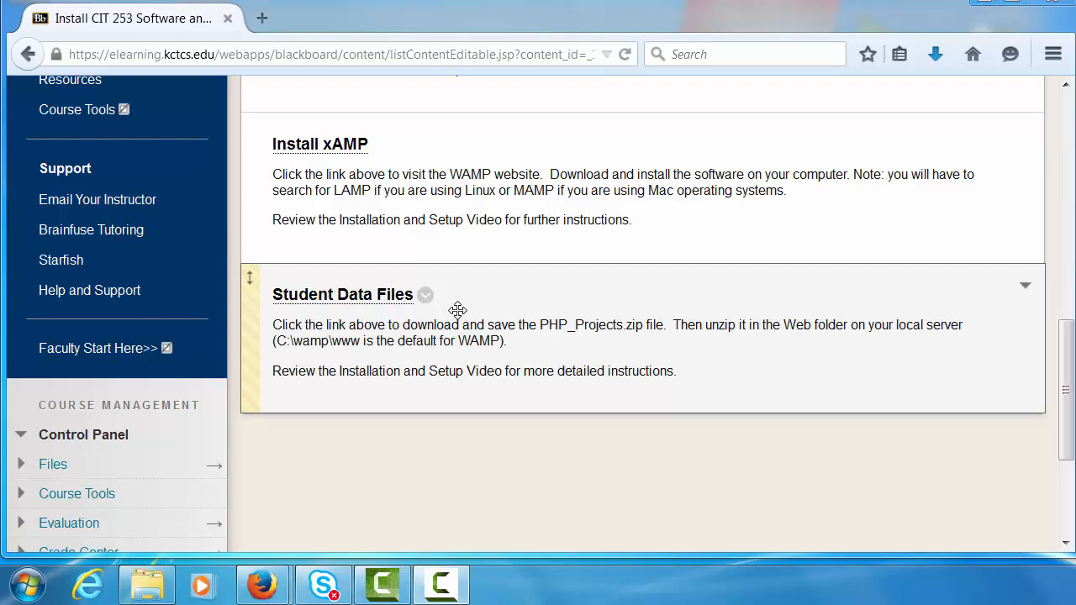
Step: Save PHP_Projects.zip from the course's Student Data Files link and show the downloaded file in its folder
{"action": "left_click", "coordinate": [368, 303]}
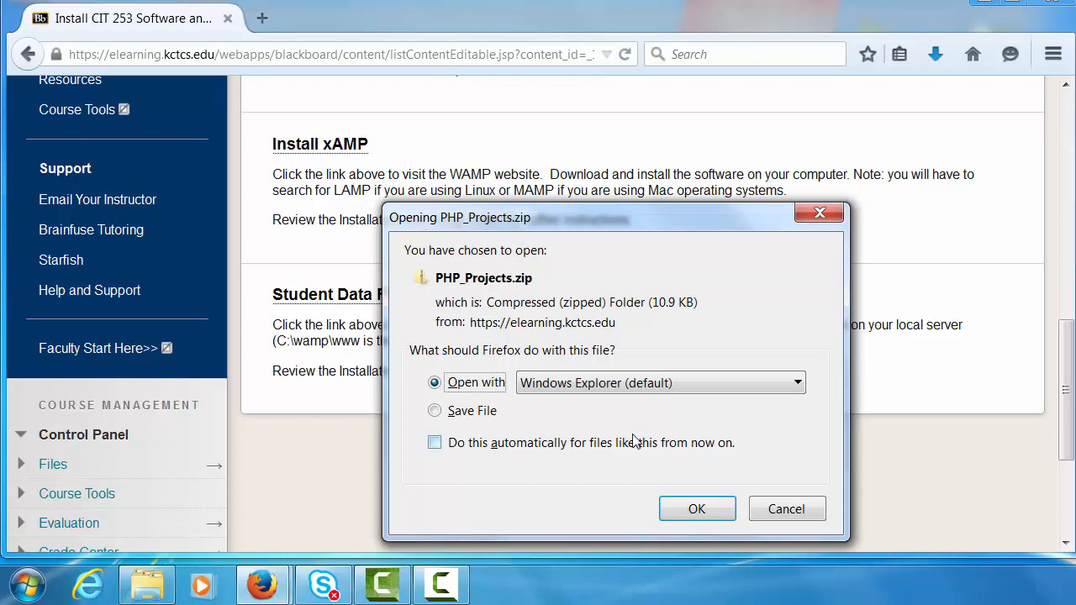
{"action": "left_click", "coordinate": [489, 416]}
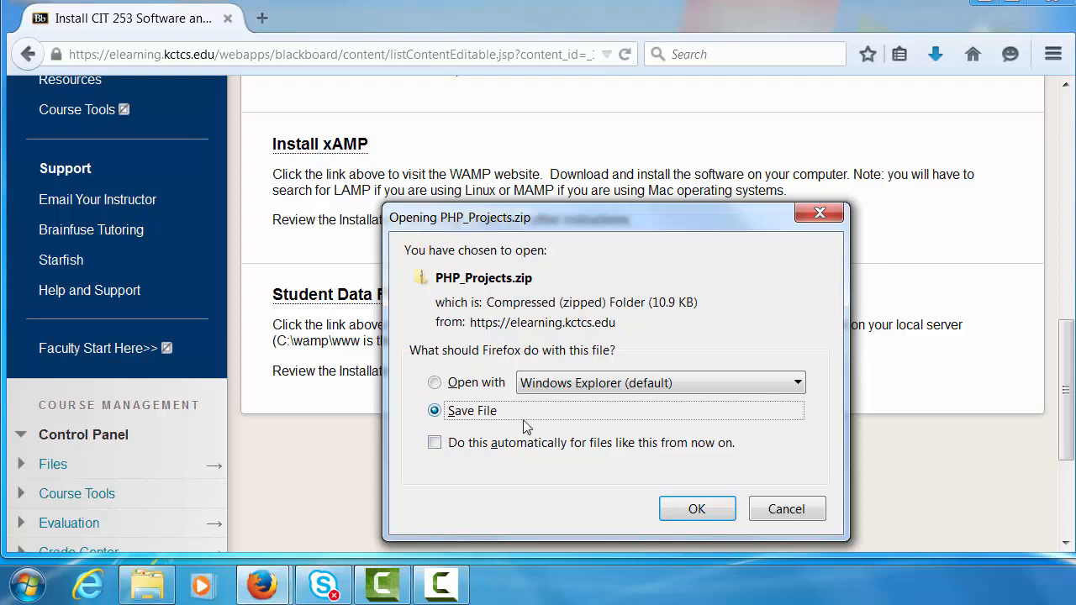
{"action": "left_click", "coordinate": [715, 509]}
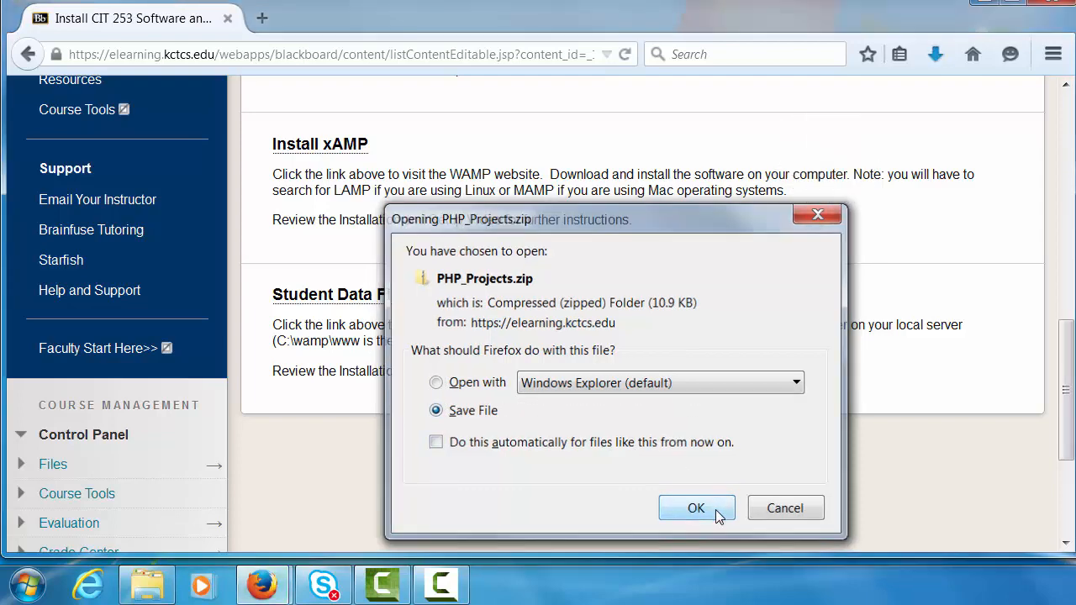
{"action": "left_click", "coordinate": [936, 60]}
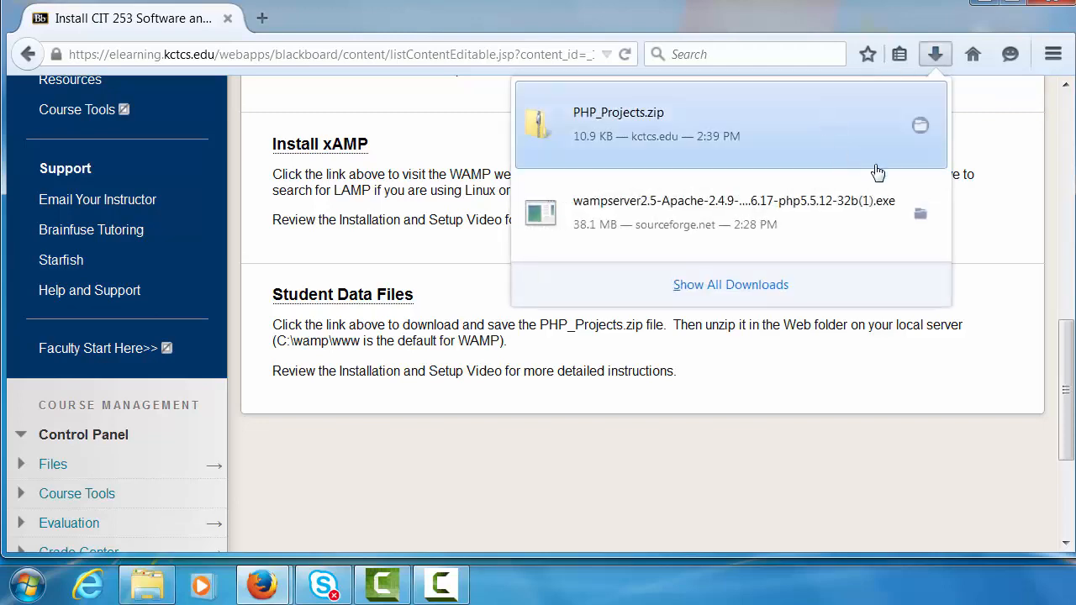
{"action": "left_click", "coordinate": [919, 126]}
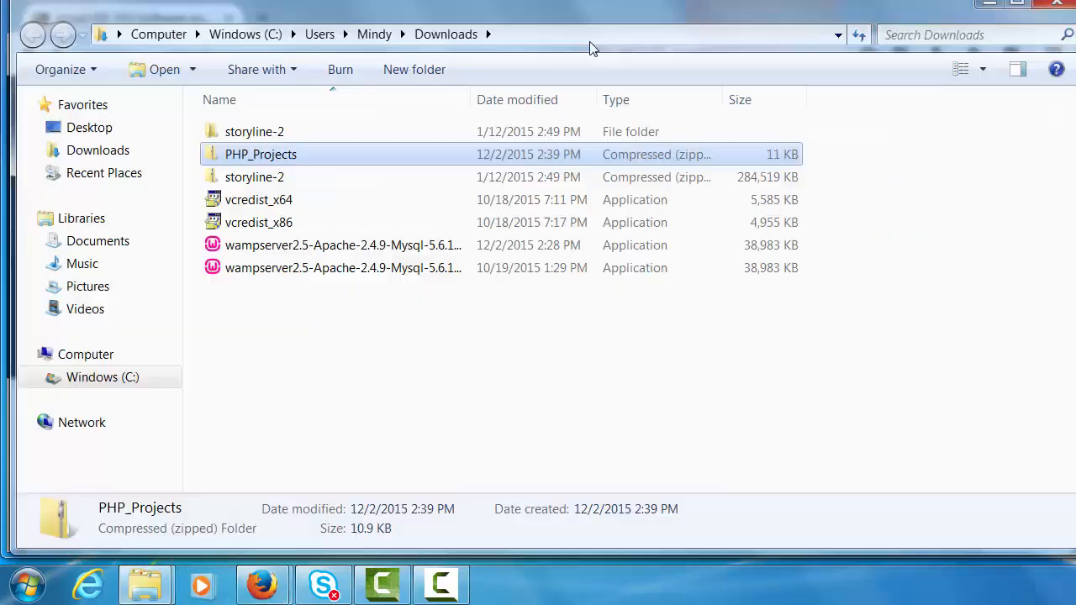
Step: Extract the downloaded PHP_Projects archive into the C:\wamp\www folder
{"action": "right_click", "coordinate": [320, 165]}
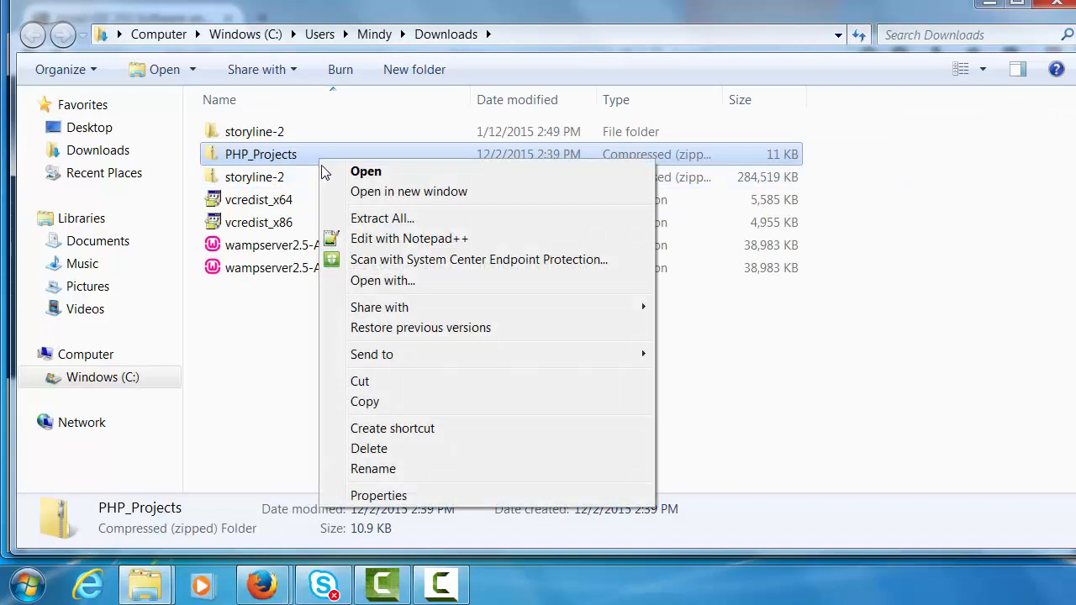
{"action": "left_click", "coordinate": [385, 220]}
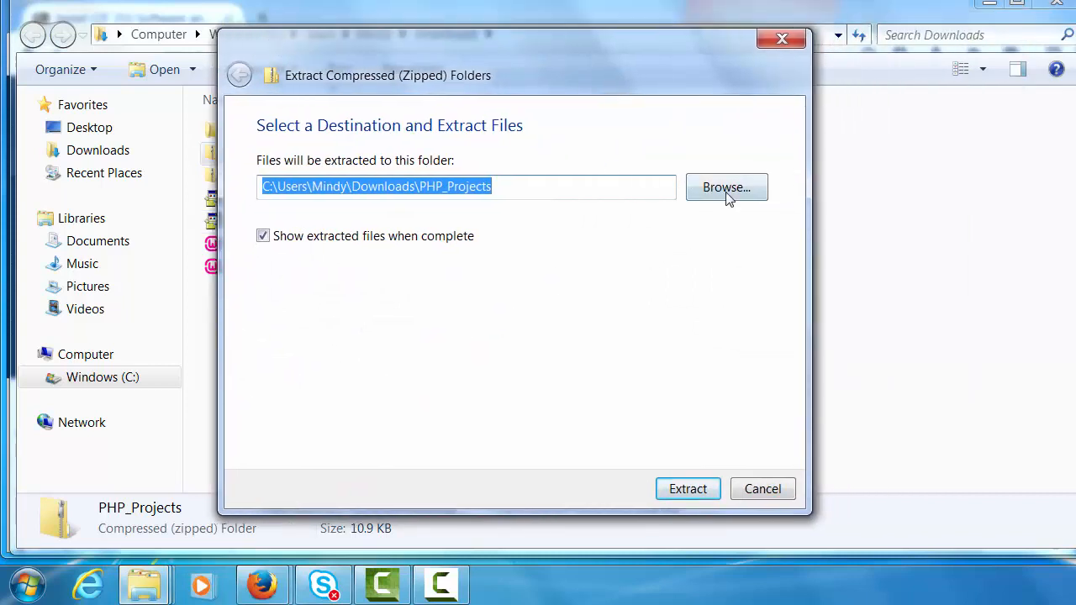
{"action": "left_click", "coordinate": [728, 191]}
{"action": "left_click_drag", "start_coordinate": [880, 1], "coordinate": [493, 117]}
{"action": "scroll", "coordinate": [344, 248], "scroll_direction": "down", "scroll_amount": 1}
{"action": "left_click", "coordinate": [344, 248]}
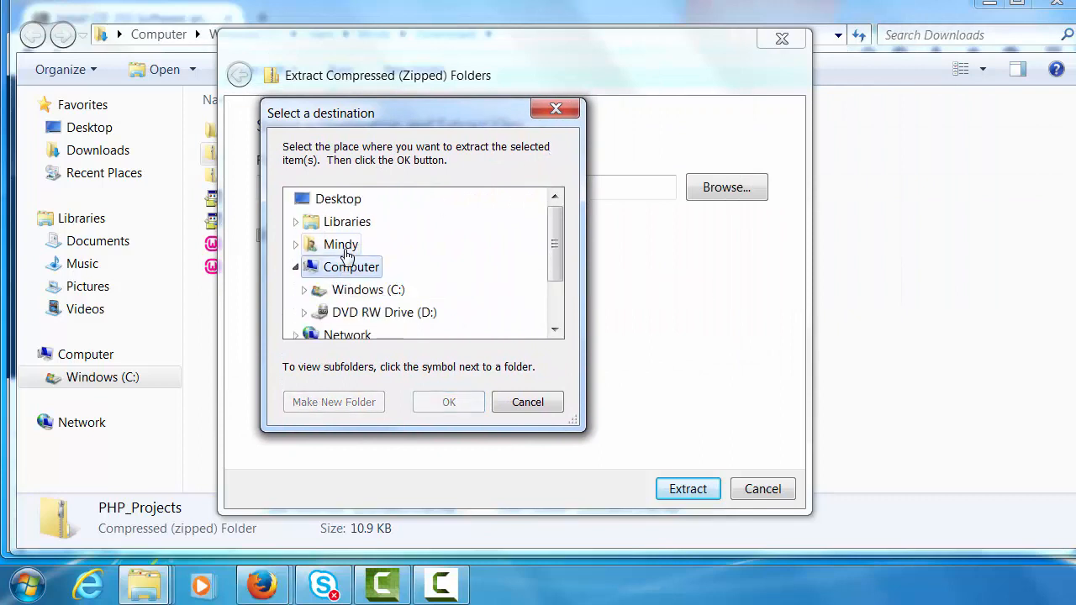
{"action": "left_click", "coordinate": [360, 293]}
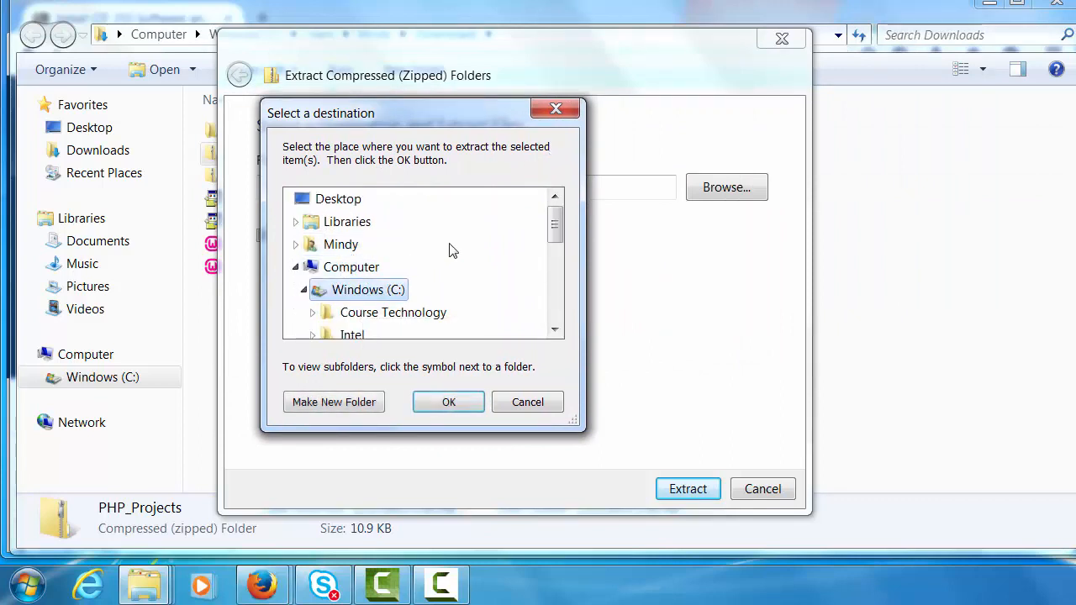
{"action": "left_click_drag", "start_coordinate": [551, 214], "coordinate": [558, 264]}
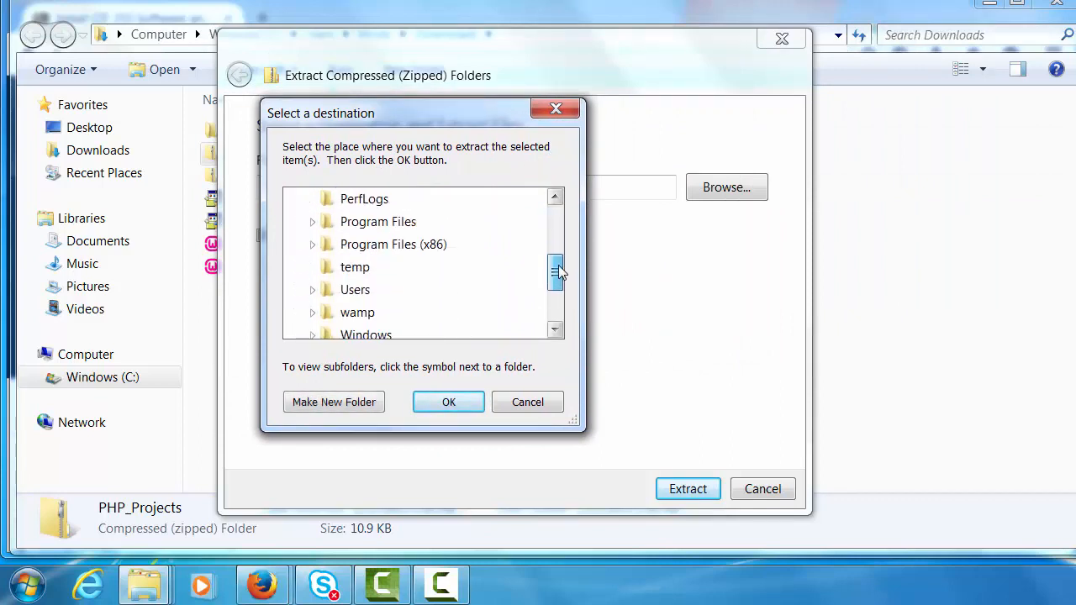
{"action": "left_click", "coordinate": [361, 313]}
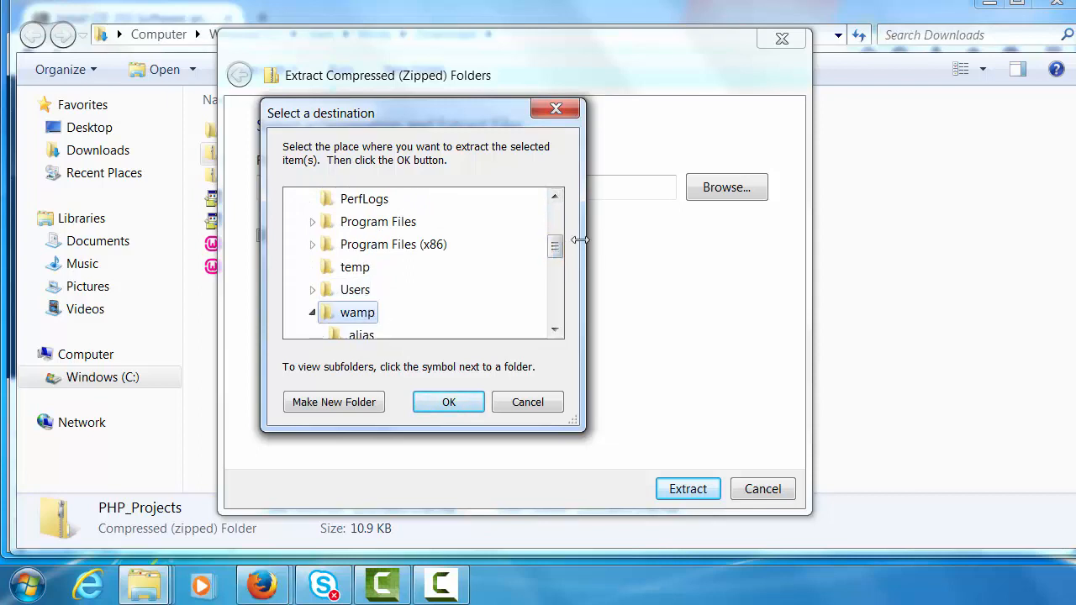
{"action": "left_click_drag", "start_coordinate": [561, 251], "coordinate": [558, 291]}
{"action": "left_click", "coordinate": [363, 293]}
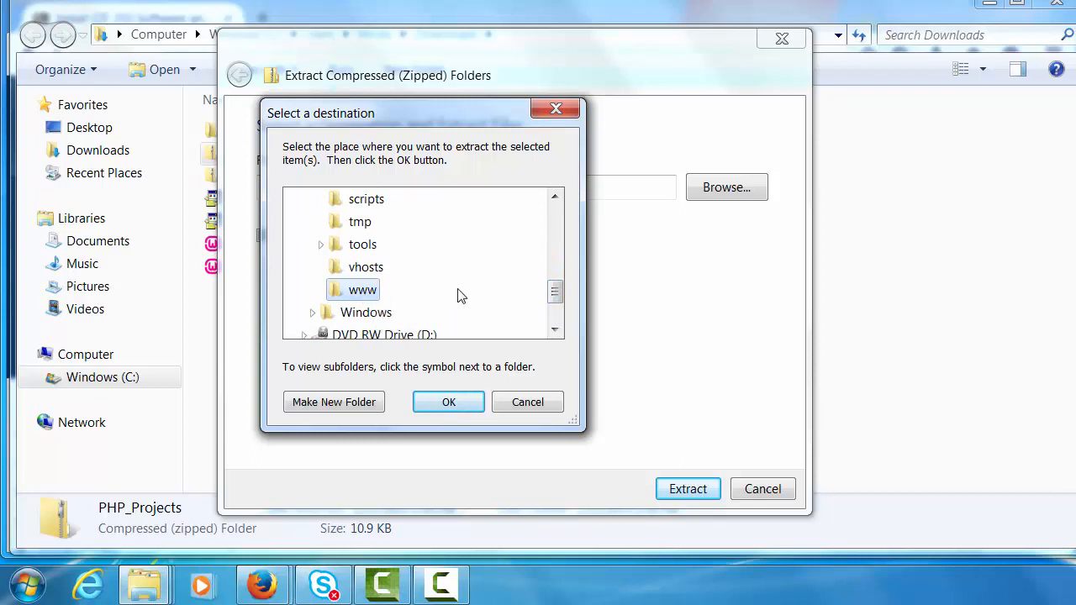
{"action": "left_click", "coordinate": [452, 404]}
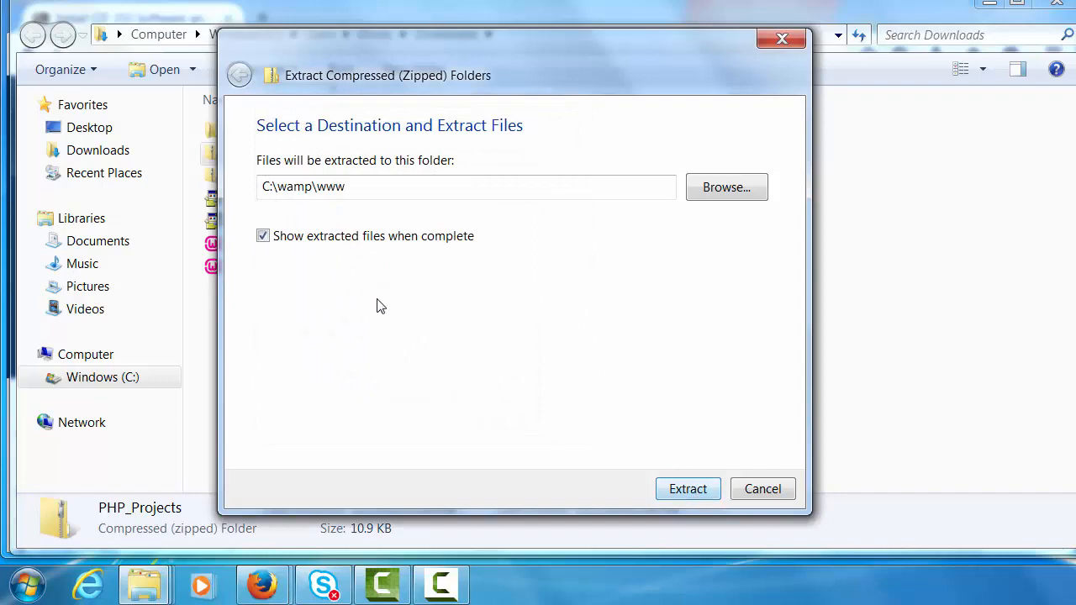
{"action": "left_click", "coordinate": [291, 243]}
{"action": "left_click", "coordinate": [687, 490]}
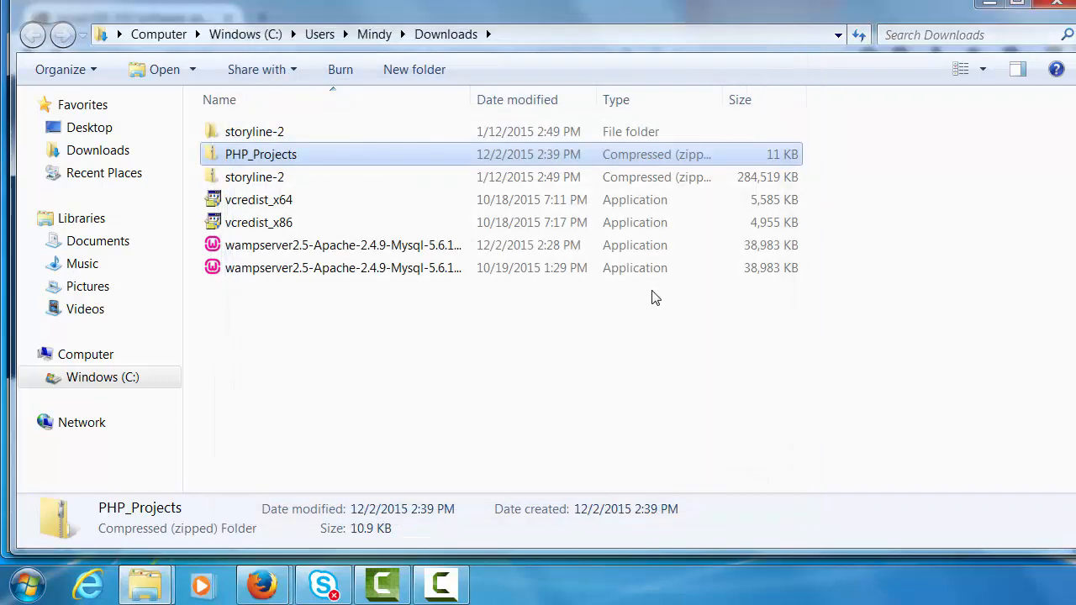
Step: Browse from the Windows (C:) drive to wamp\www to check the extracted project files
{"action": "left_click", "coordinate": [112, 387]}
{"action": "double_click", "coordinate": [258, 296]}
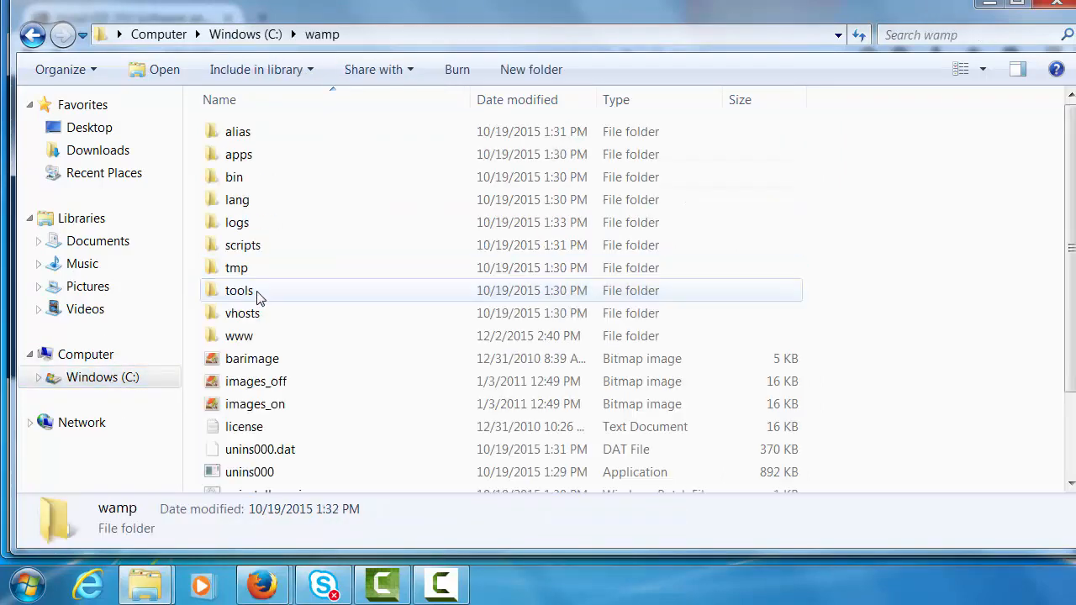
{"action": "double_click", "coordinate": [256, 340]}
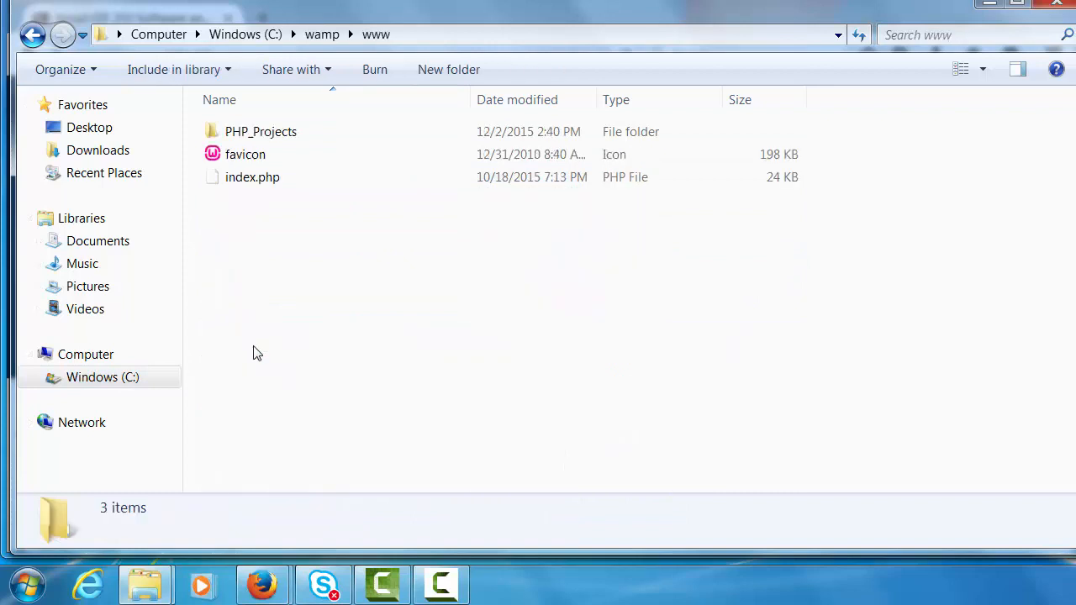